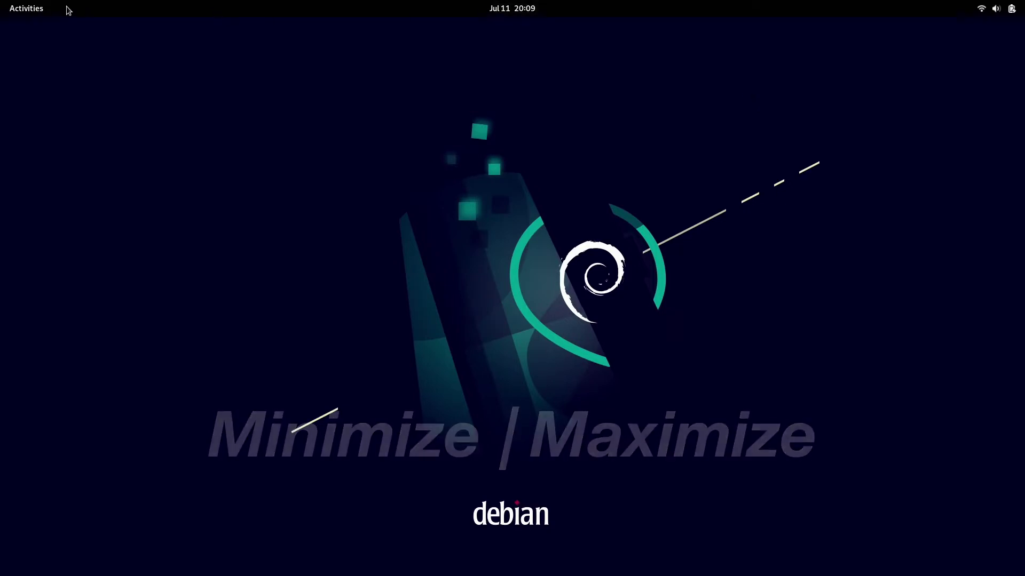
Launch Tweaks and add Maximize and Minimize titlebar buttons, keeping them on the right.
{"action": "left_click", "coordinate": [27, 8]}
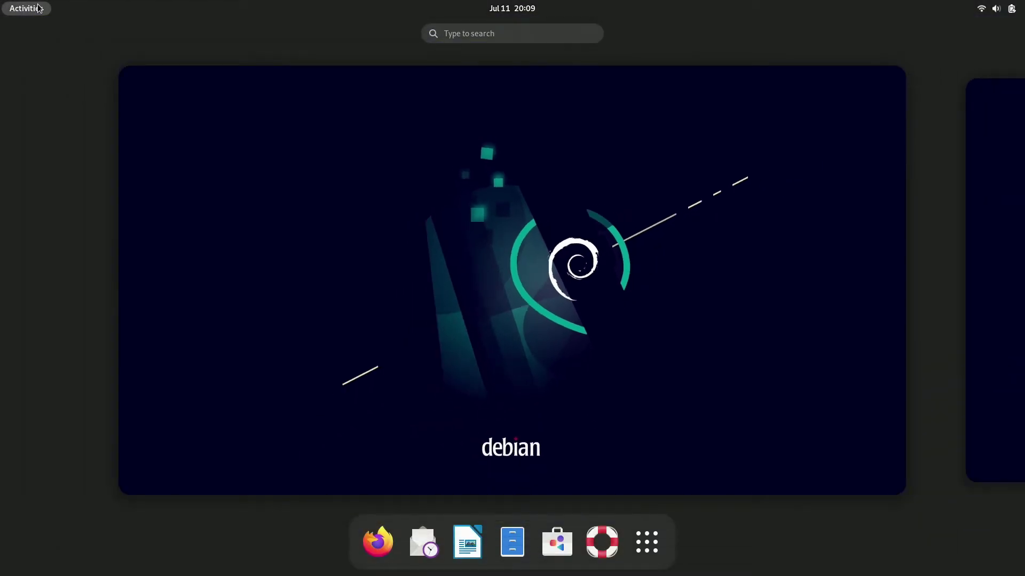
{"action": "type", "text": "t"}
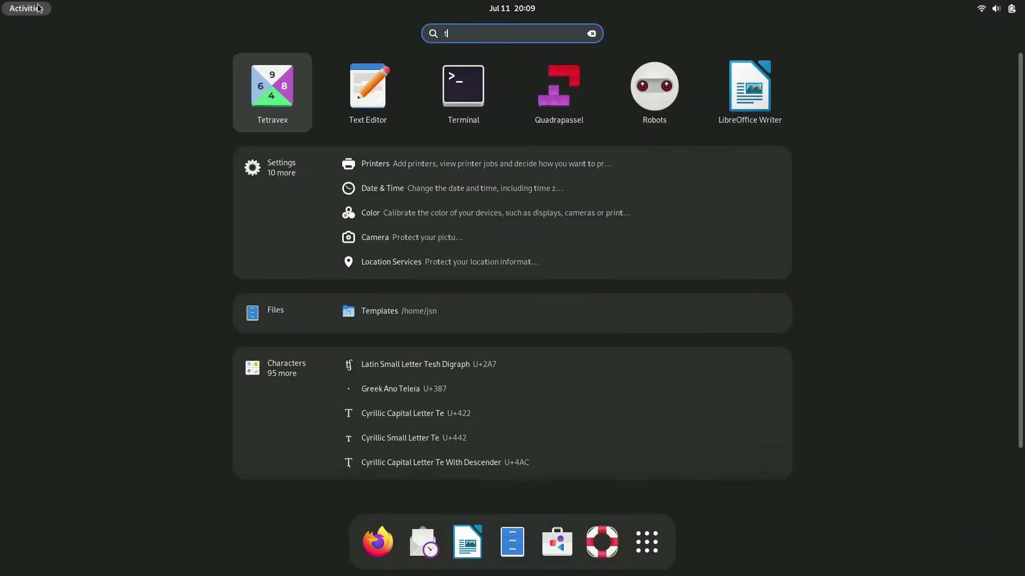
{"action": "type", "text": "eweaks"}
{"action": "key", "text": "Return"}
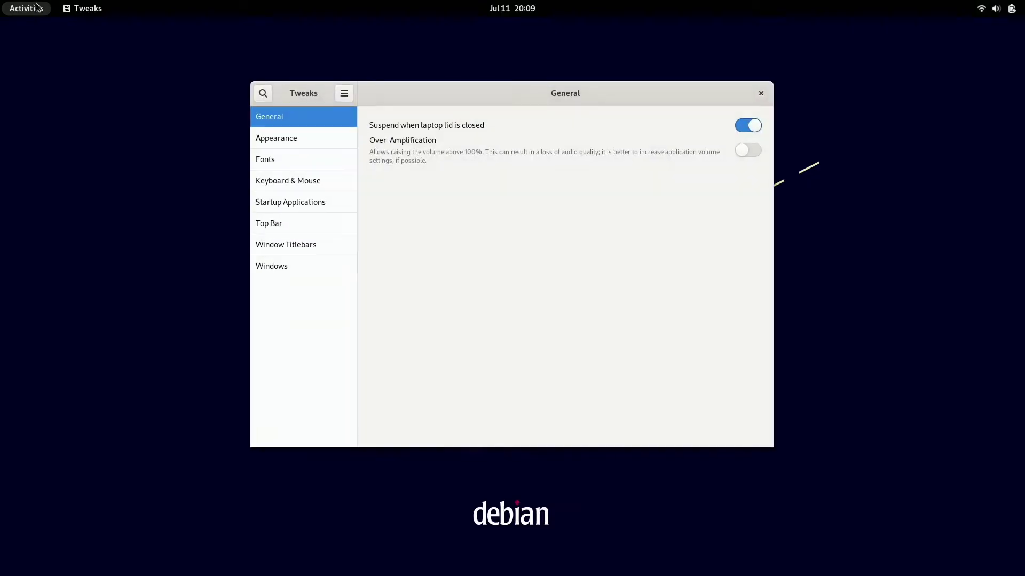
{"action": "left_click", "coordinate": [330, 245]}
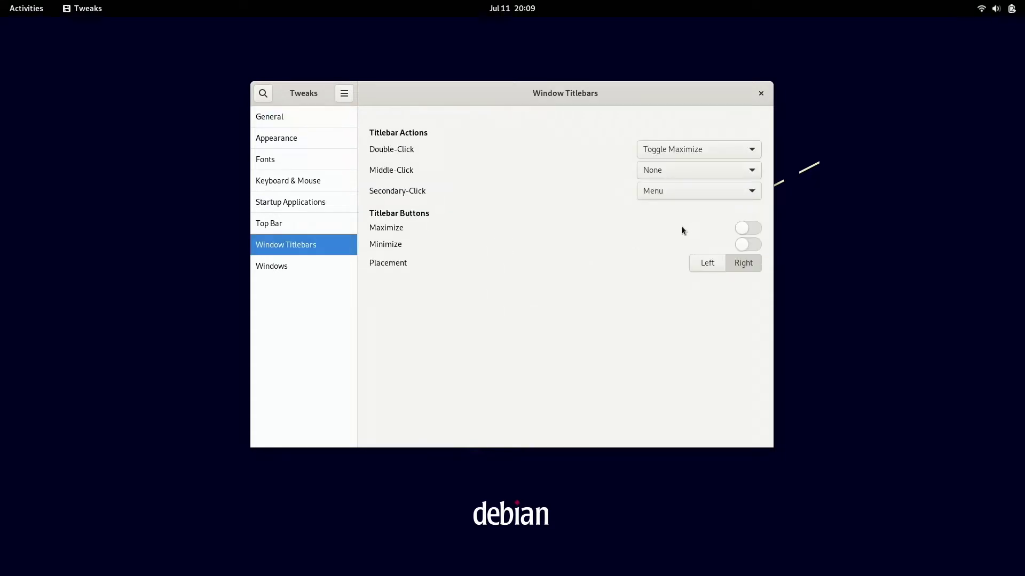
{"action": "left_click", "coordinate": [749, 230]}
{"action": "left_click", "coordinate": [746, 249]}
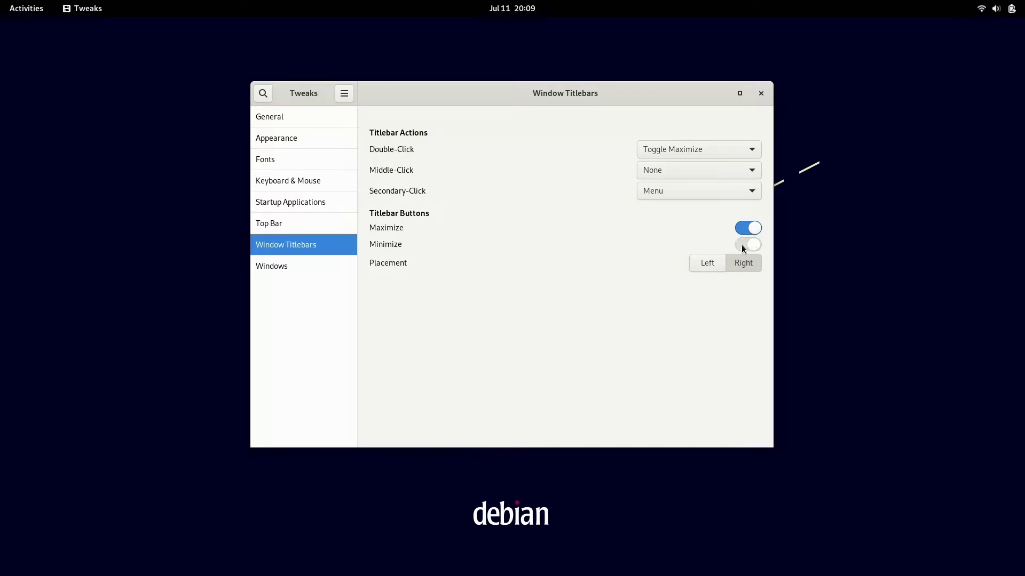
{"action": "left_click", "coordinate": [707, 267]}
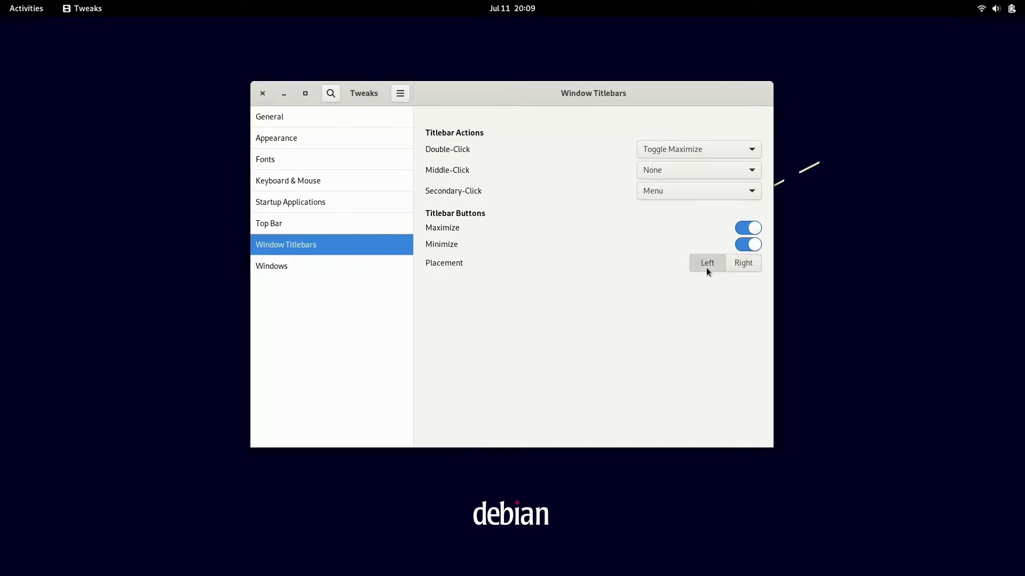
{"action": "left_click", "coordinate": [749, 270]}
Make the top-bar clock show seconds and the weekday.
{"action": "left_click", "coordinate": [362, 223]}
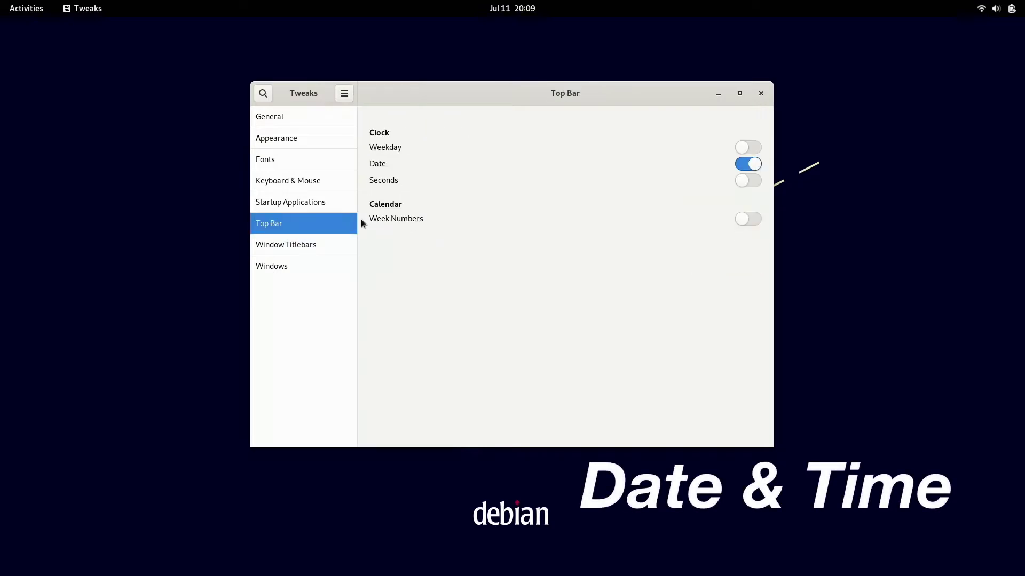
{"action": "left_click", "coordinate": [742, 181]}
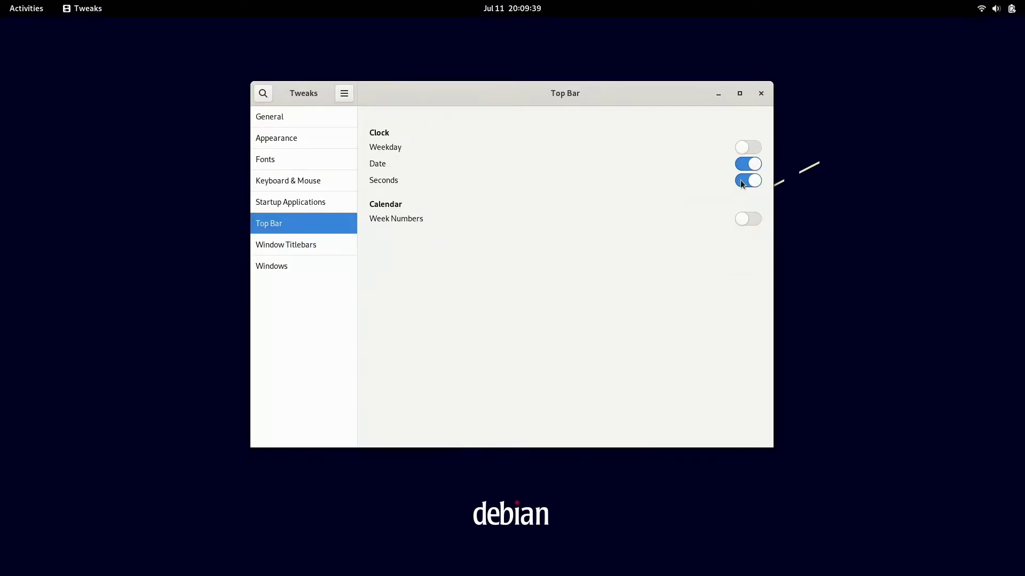
{"action": "left_click", "coordinate": [745, 147]}
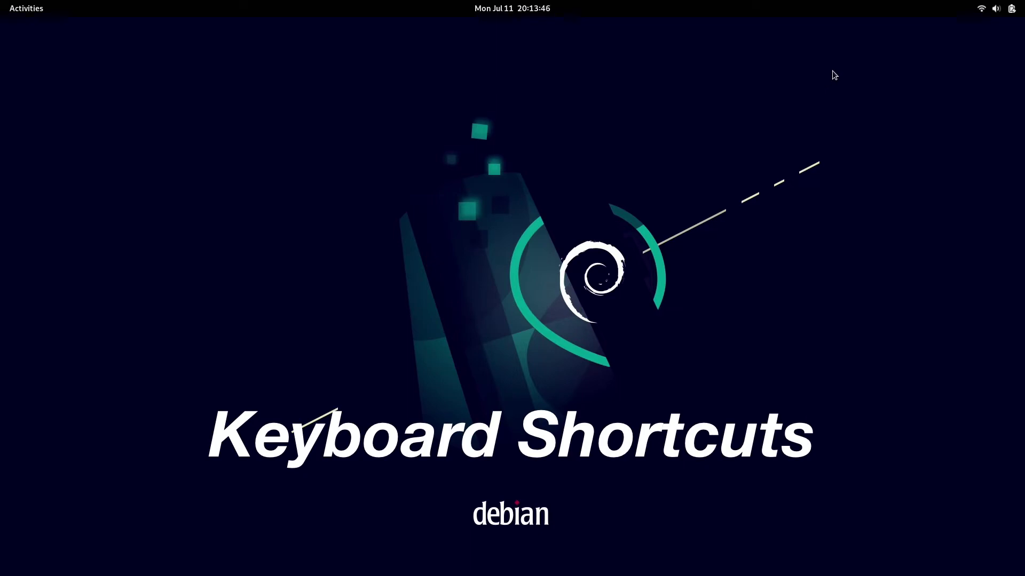
Open Settings and go to Keyboard > View and Customize Shortcuts > Custom Shortcuts.
{"action": "left_click", "coordinate": [995, 9]}
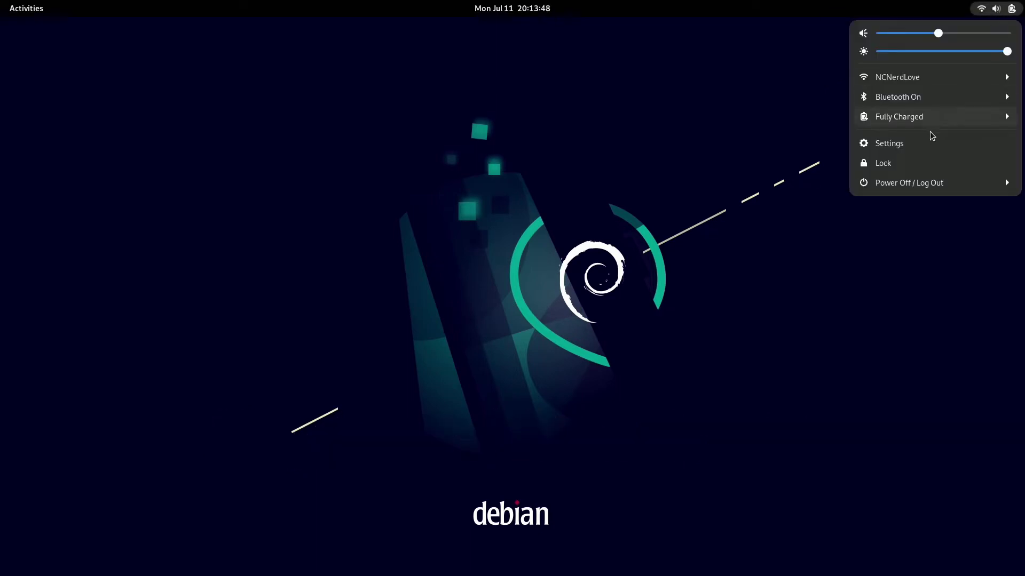
{"action": "left_click", "coordinate": [918, 142]}
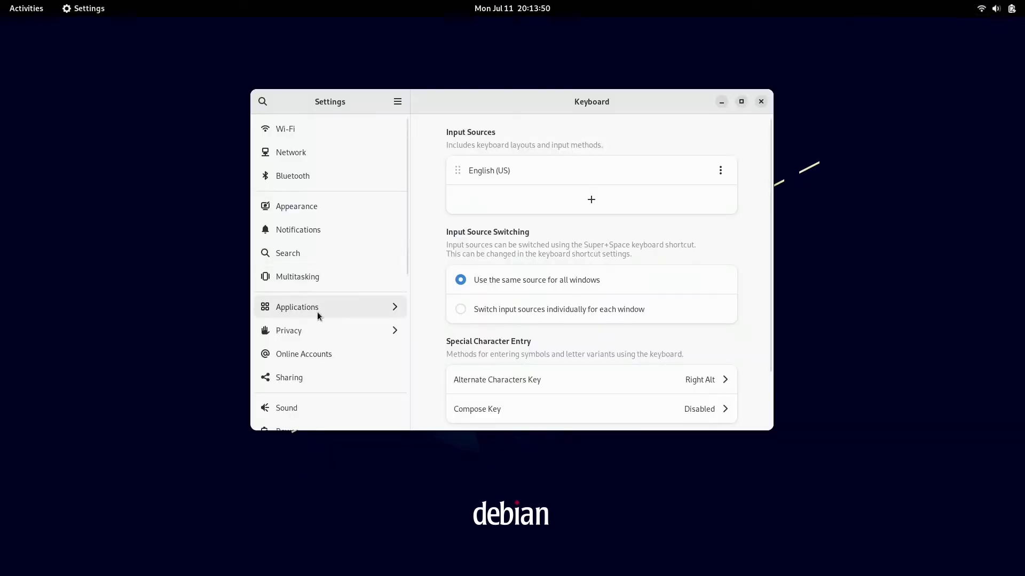
{"action": "scroll", "coordinate": [317, 311], "scroll_direction": "down", "scroll_amount": 5}
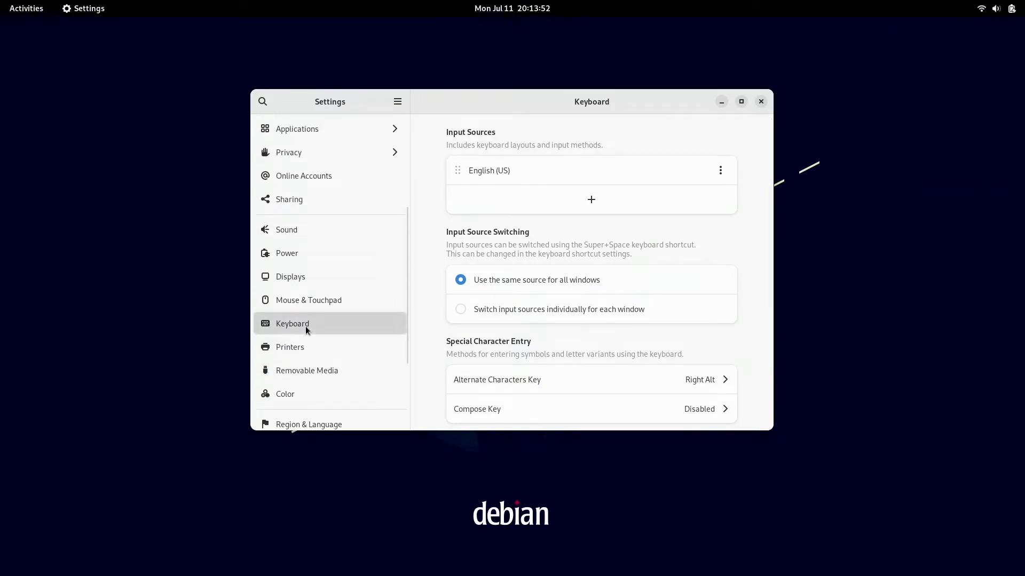
{"action": "scroll", "coordinate": [522, 329], "scroll_direction": "down", "scroll_amount": 2}
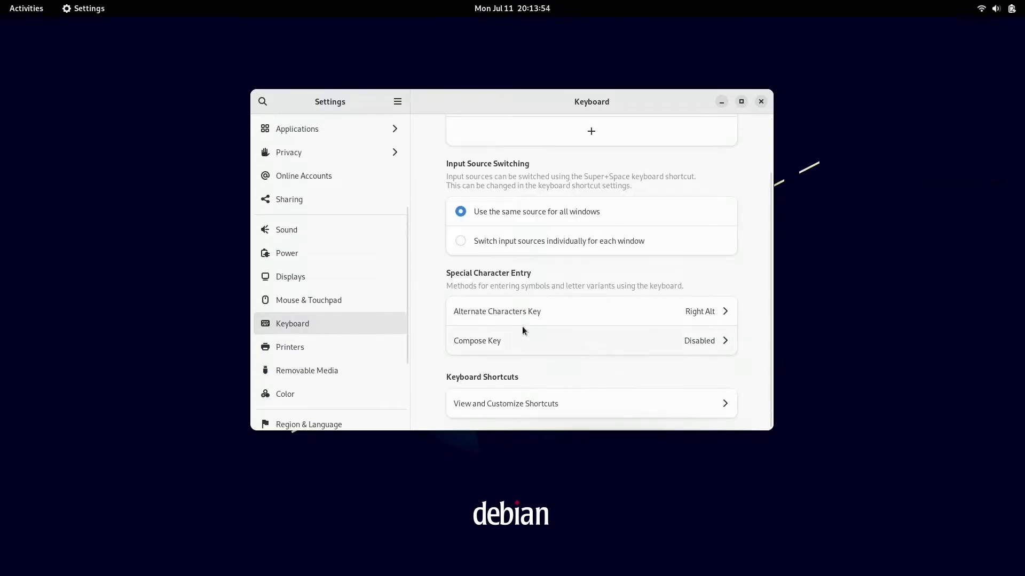
{"action": "left_click", "coordinate": [561, 410]}
{"action": "scroll", "coordinate": [611, 319], "scroll_direction": "down", "scroll_amount": 3}
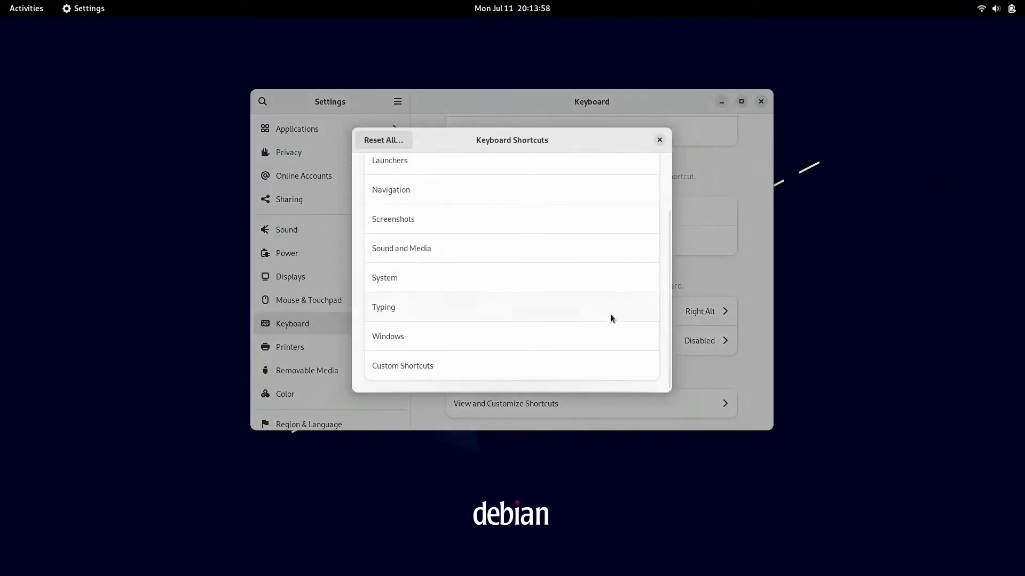
{"action": "left_click", "coordinate": [511, 366]}
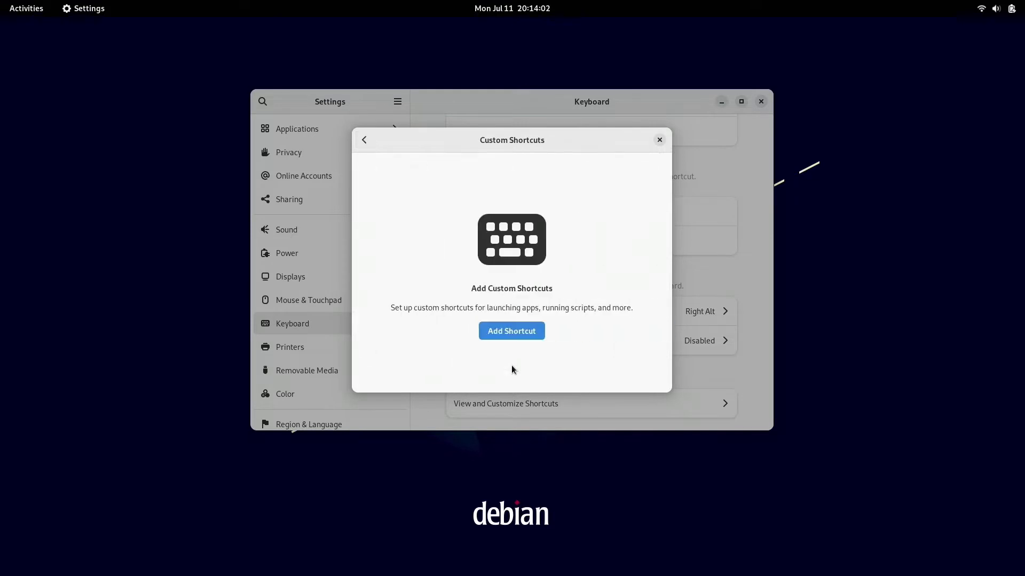
Add a custom shortcut named 'xkill' with command 'Xkill' bound to Ctrl+Escape.
{"action": "left_click", "coordinate": [517, 332]}
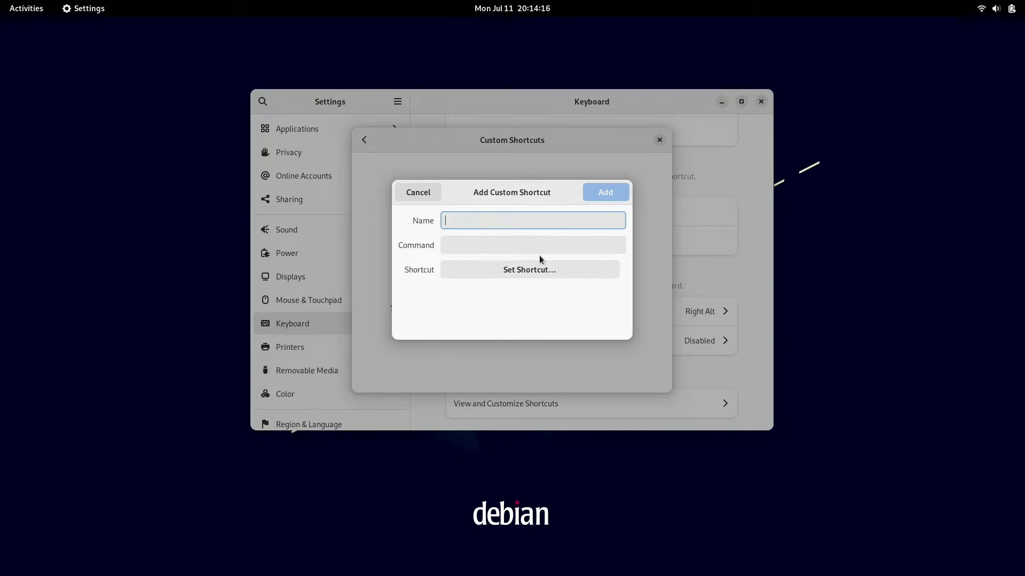
{"action": "type", "text": "xkill"}
{"action": "key", "text": "Tab"}
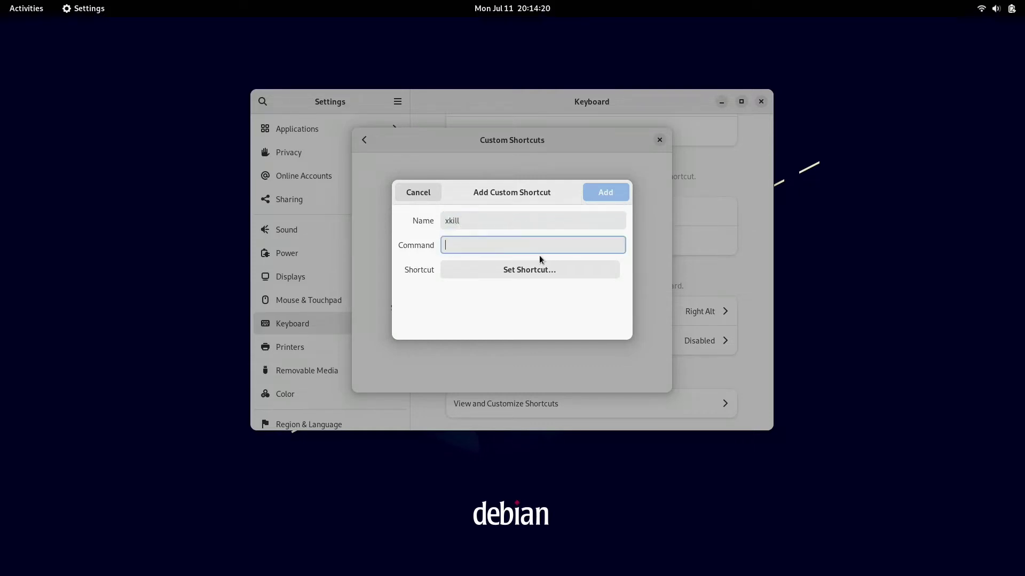
{"action": "type", "text": "X"}
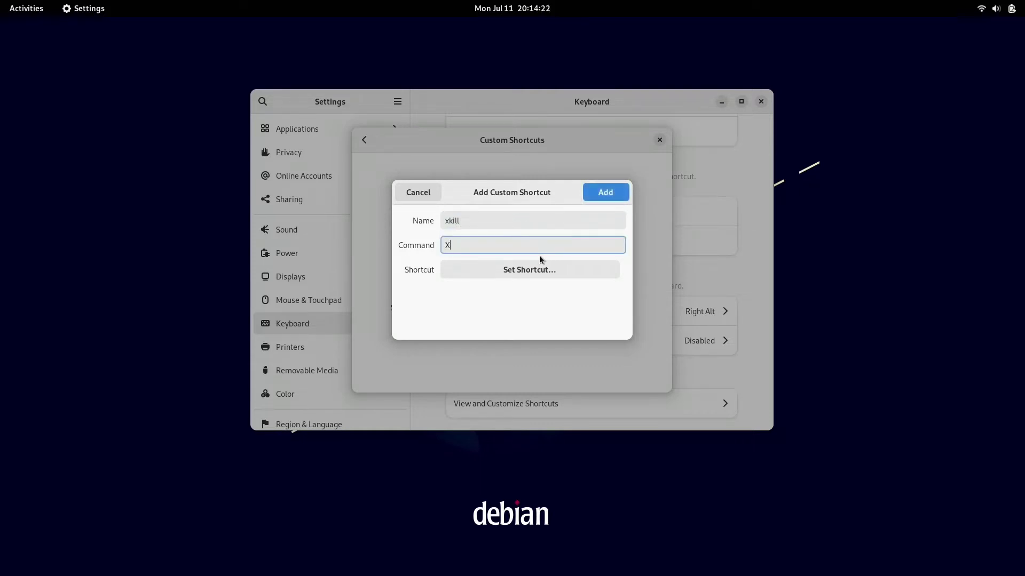
{"action": "type", "text": "kill"}
{"action": "left_click", "coordinate": [542, 268]}
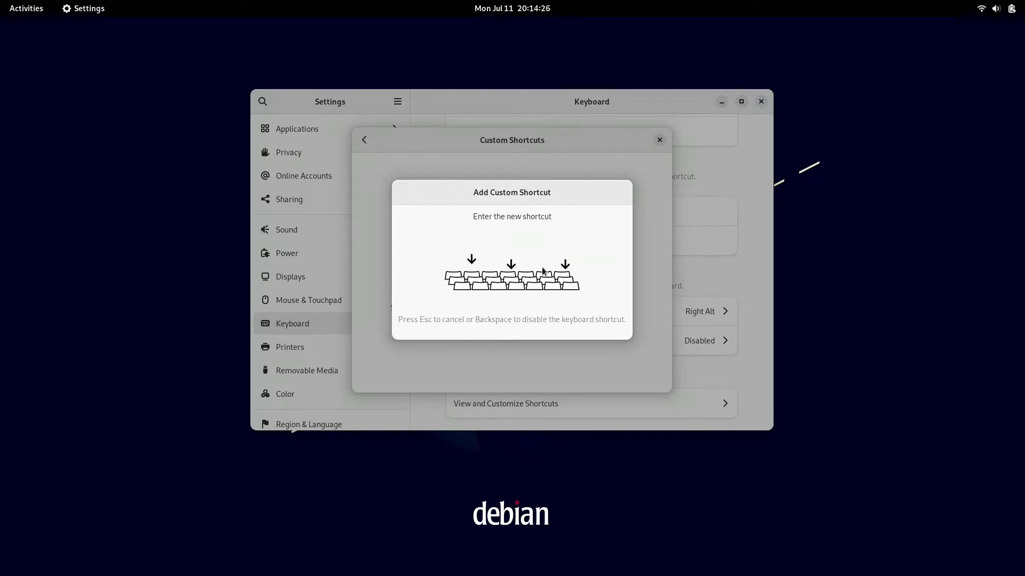
{"action": "key", "text": "ctrl+Escape"}
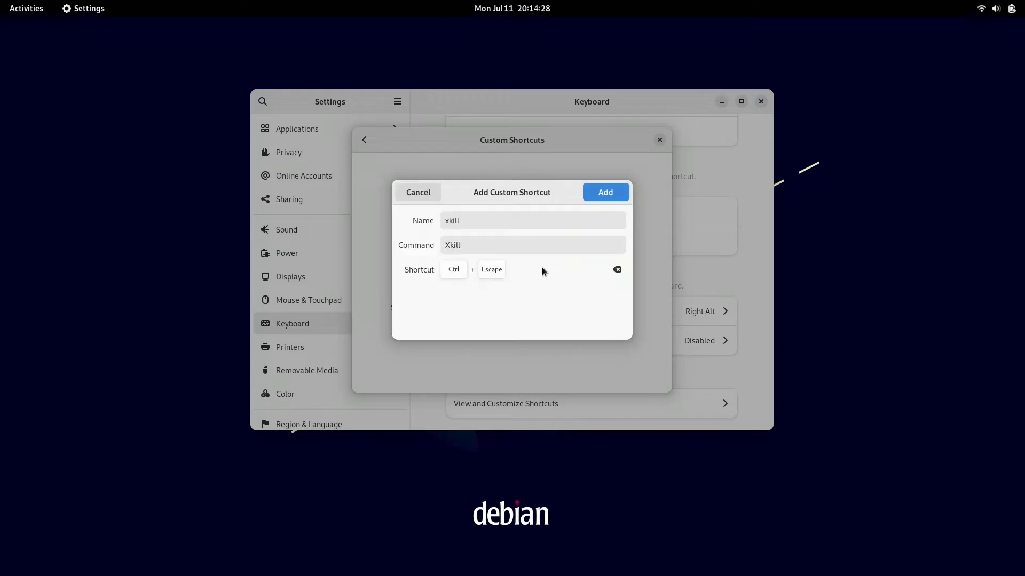
{"action": "left_click", "coordinate": [620, 195]}
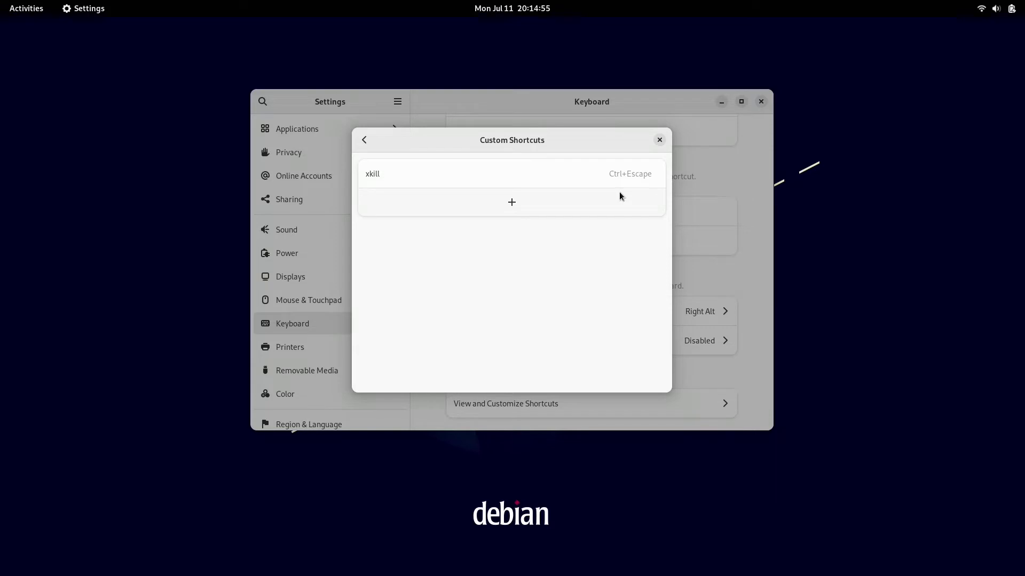
Add a 'Terminal' shortcut running gnome-terminal on Ctrl+Alt+T, then close Settings.
{"action": "left_click", "coordinate": [582, 200]}
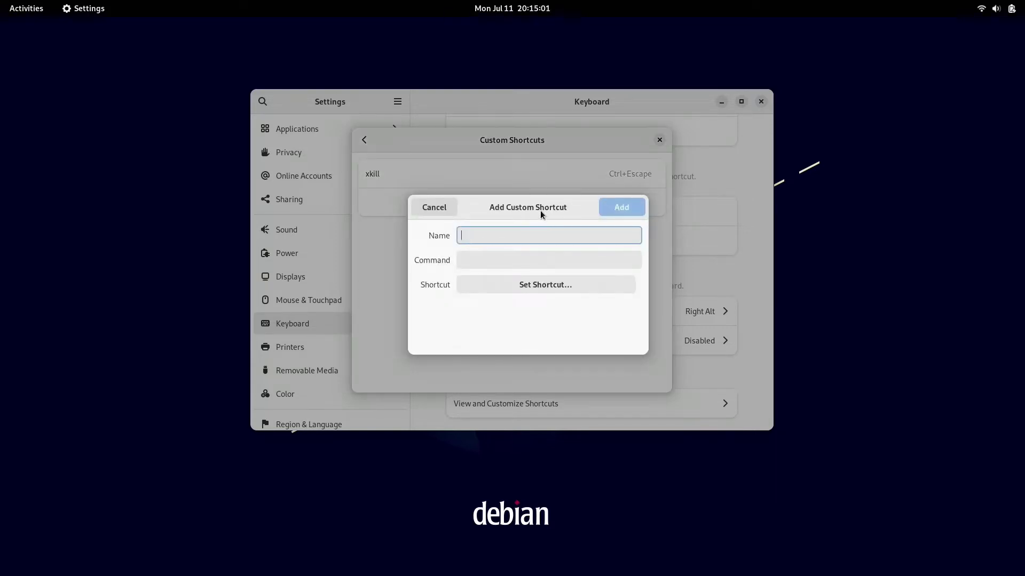
{"action": "type", "text": "Terminal"}
{"action": "key", "text": "Tab"}
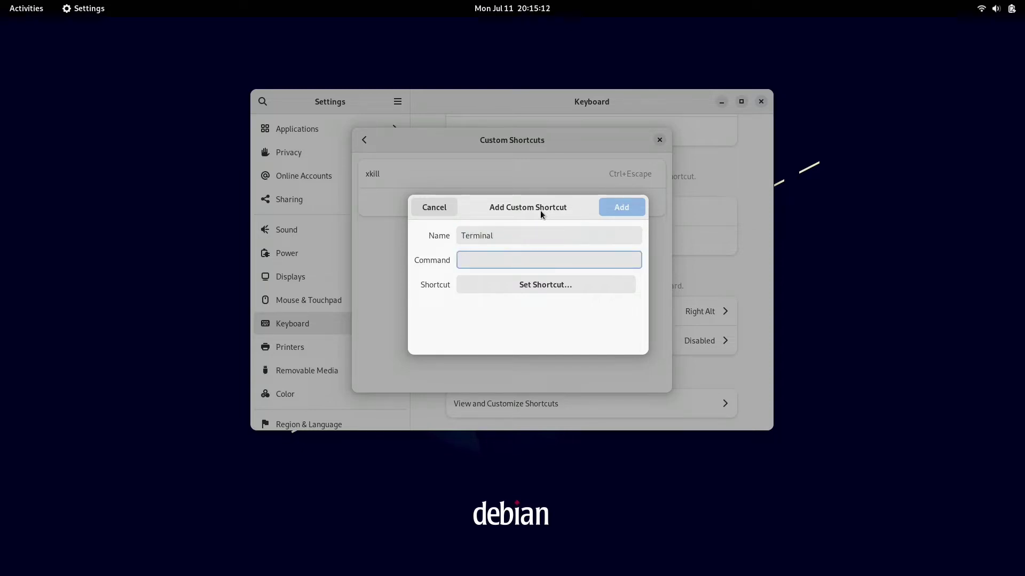
{"action": "type", "text": "gnome"}
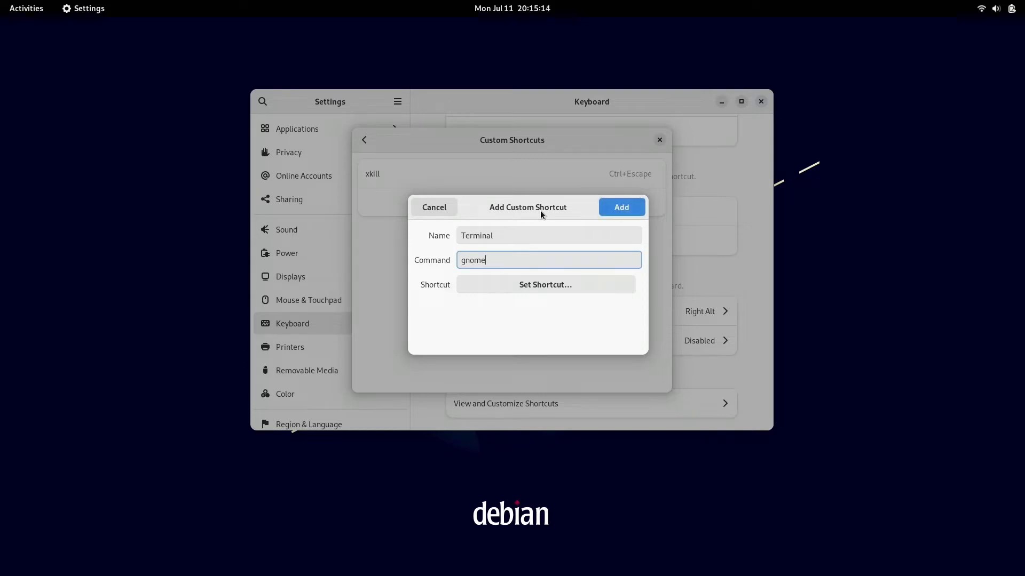
{"action": "type", "text": "-terminal"}
{"action": "left_click", "coordinate": [546, 285]}
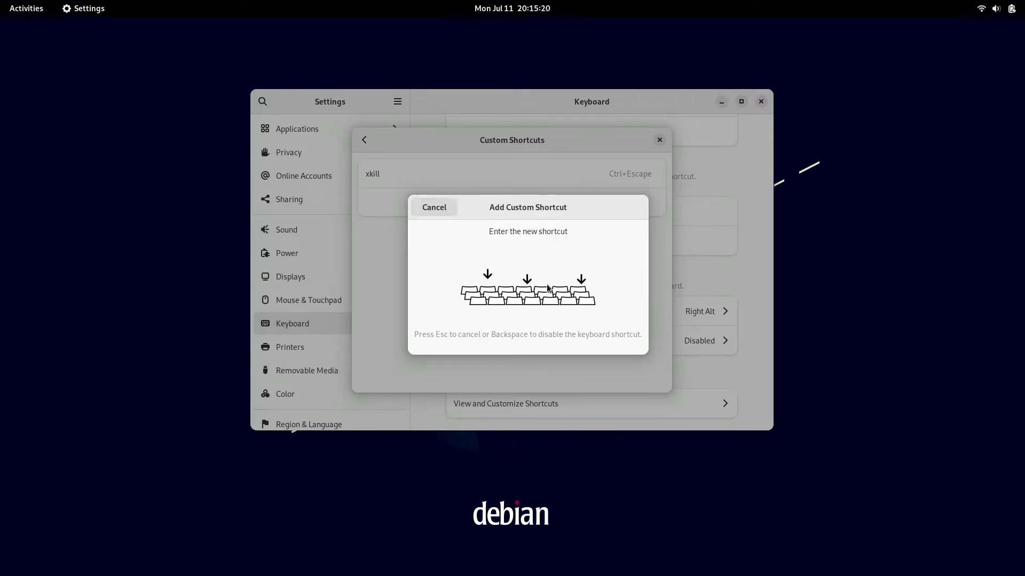
{"action": "key", "text": "ctrl+alt+t"}
{"action": "left_click", "coordinate": [619, 208]}
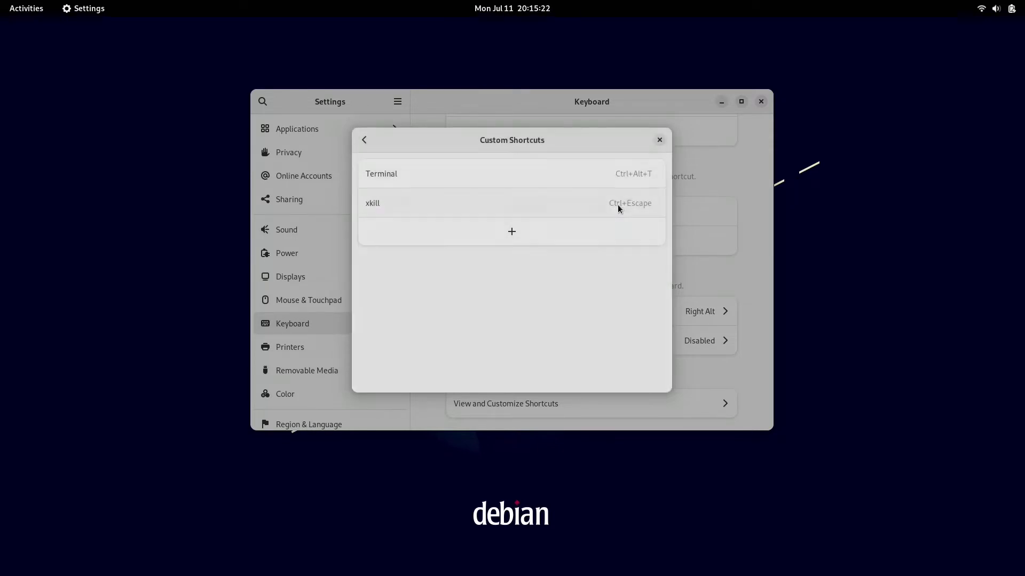
{"action": "left_click", "coordinate": [659, 141]}
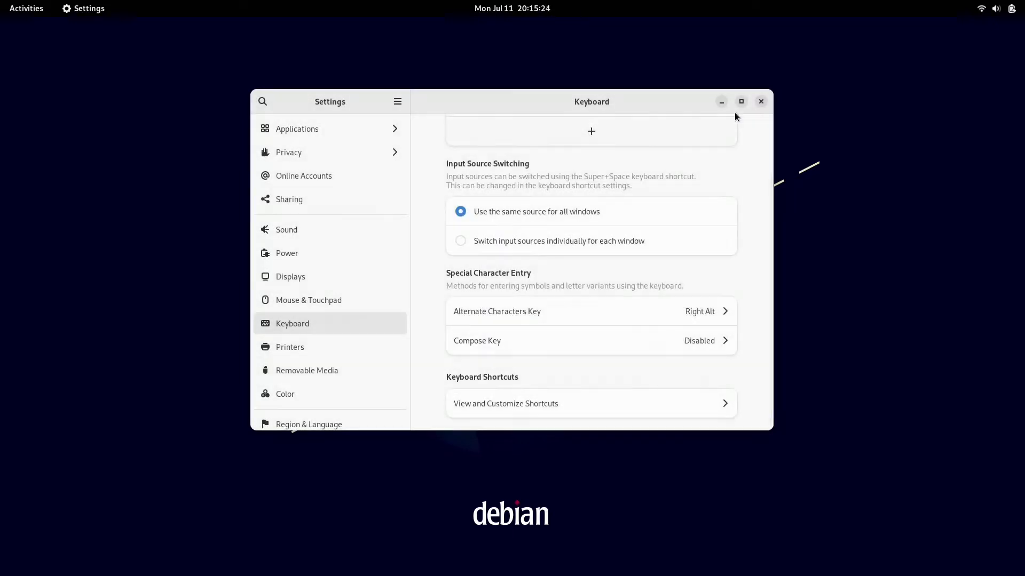
{"action": "left_click", "coordinate": [762, 101]}
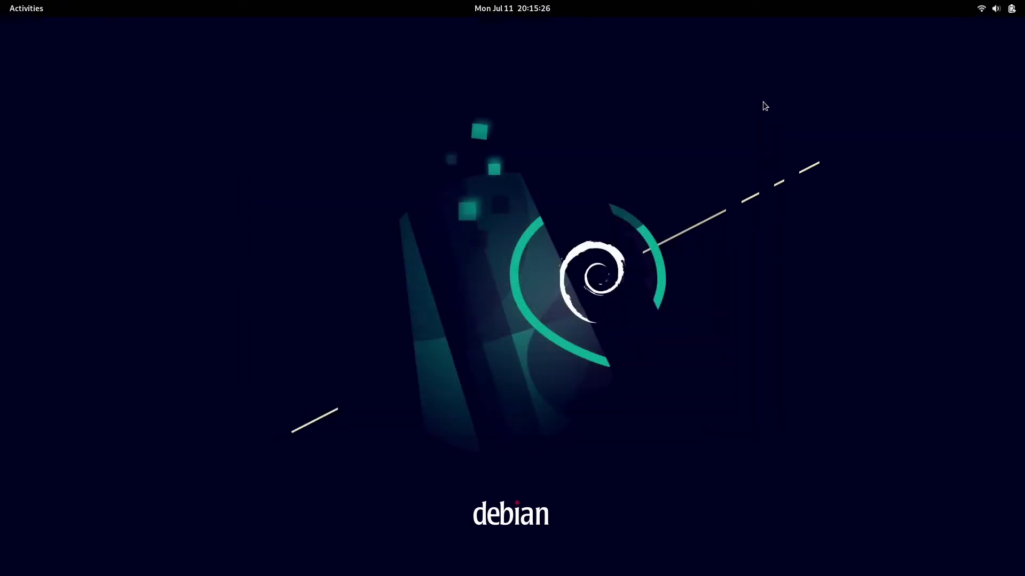
Test the Ctrl+Alt+T terminal shortcut, then bring up the Activities overview.
{"action": "key", "text": "ctrl+alt+t"}
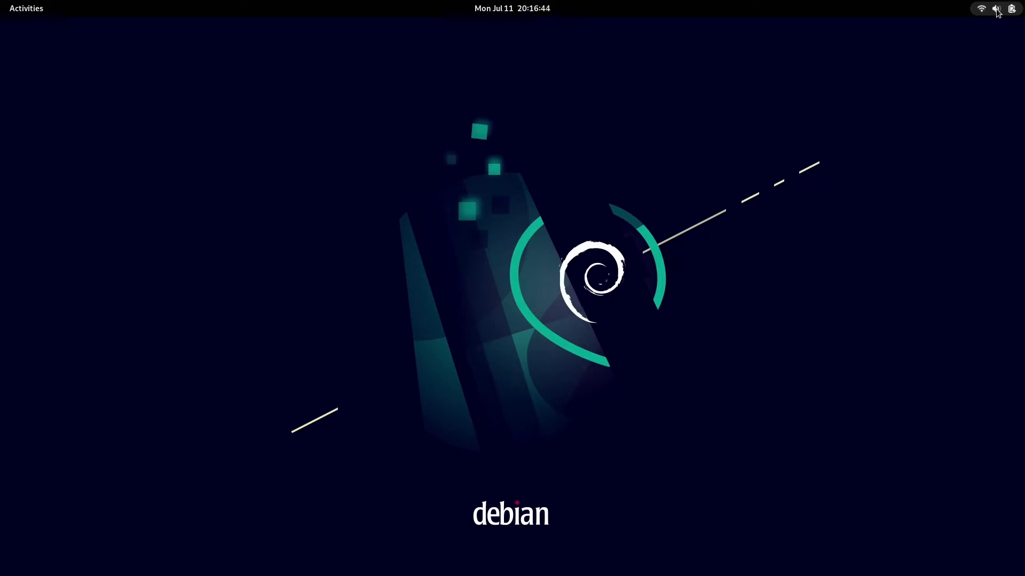
{"action": "left_click", "coordinate": [997, 10]}
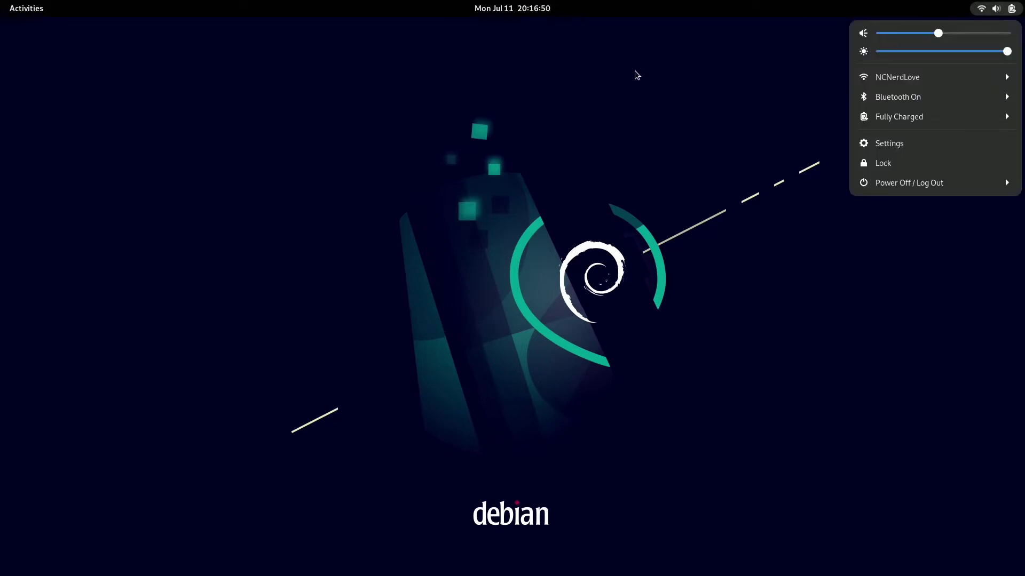
{"action": "left_click", "coordinate": [24, 7]}
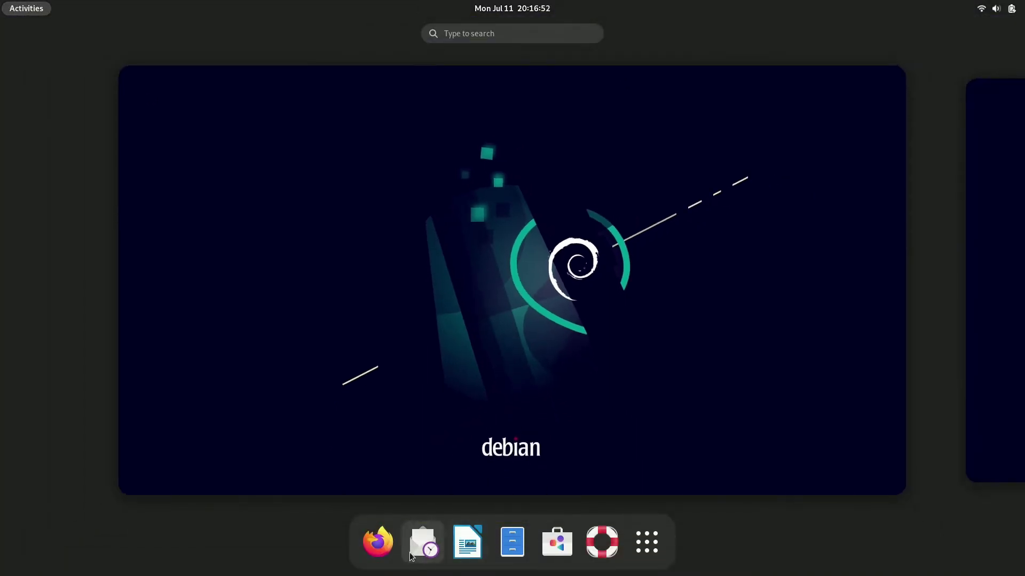
Launch Firefox, search for 'gnome extensions', and open the GNOME Shell Extensions website.
{"action": "left_click", "coordinate": [378, 540]}
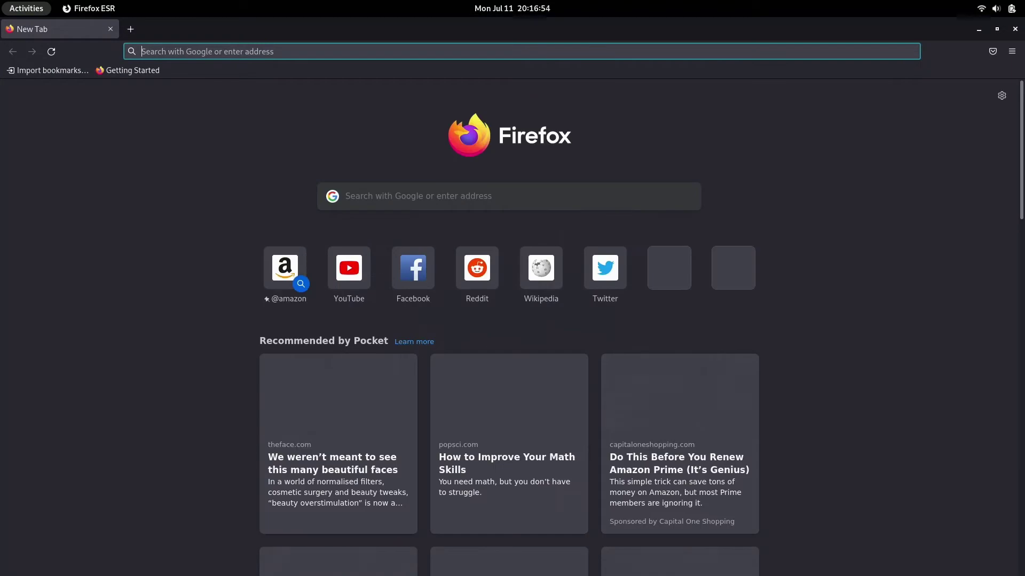
{"action": "key", "text": "super+v"}
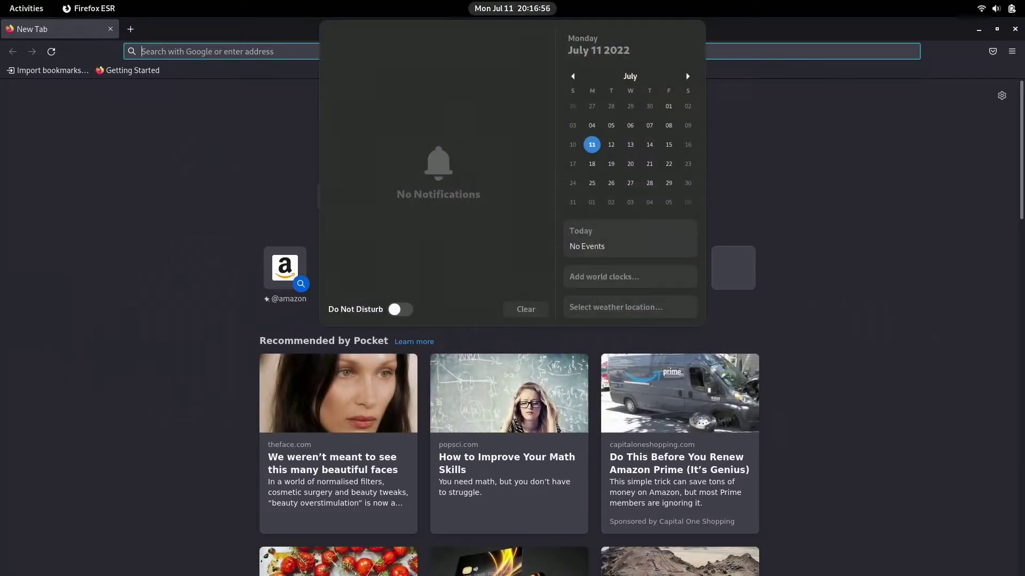
{"action": "key", "text": "Escape"}
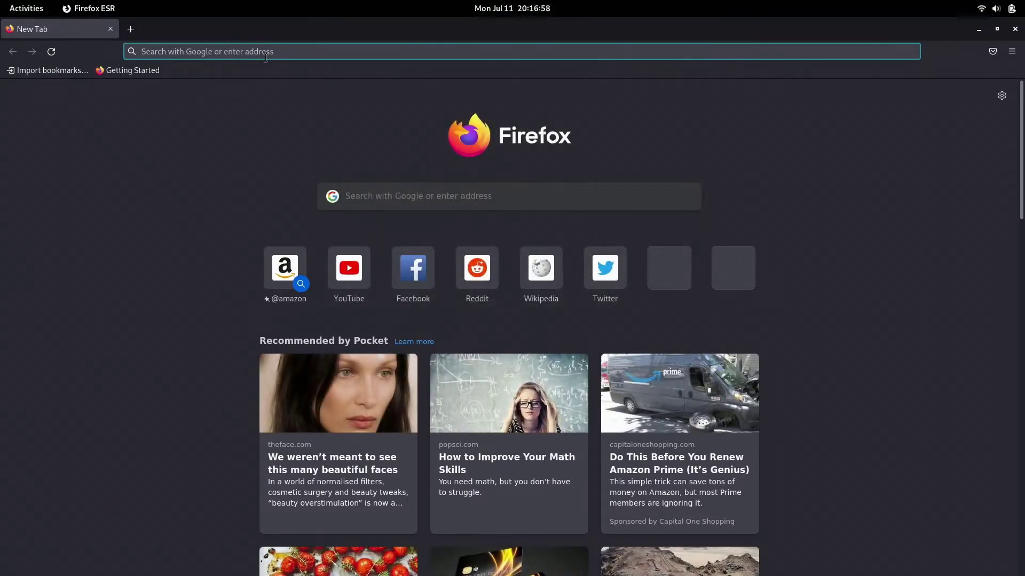
{"action": "left_click", "coordinate": [264, 54]}
{"action": "type", "text": "gnome exen"}
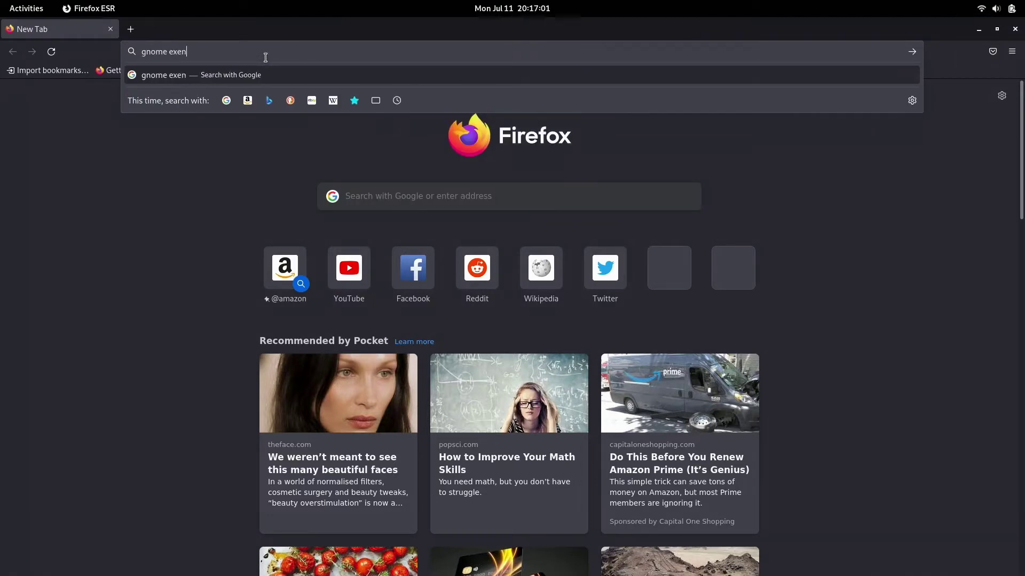
{"action": "key", "text": "BackSpace"}
{"action": "key", "text": "BackSpace"}
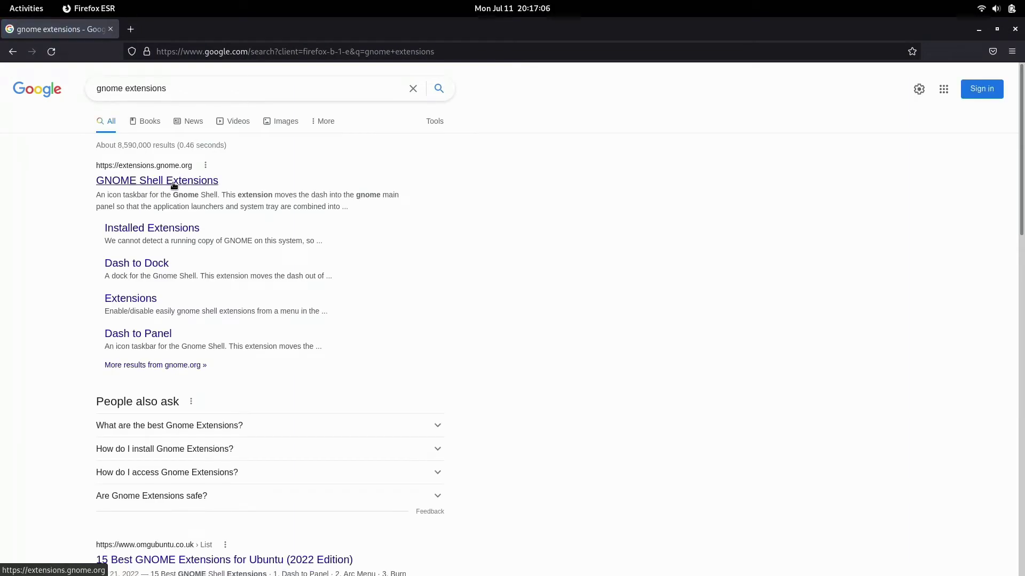
{"action": "left_click", "coordinate": [173, 181]}
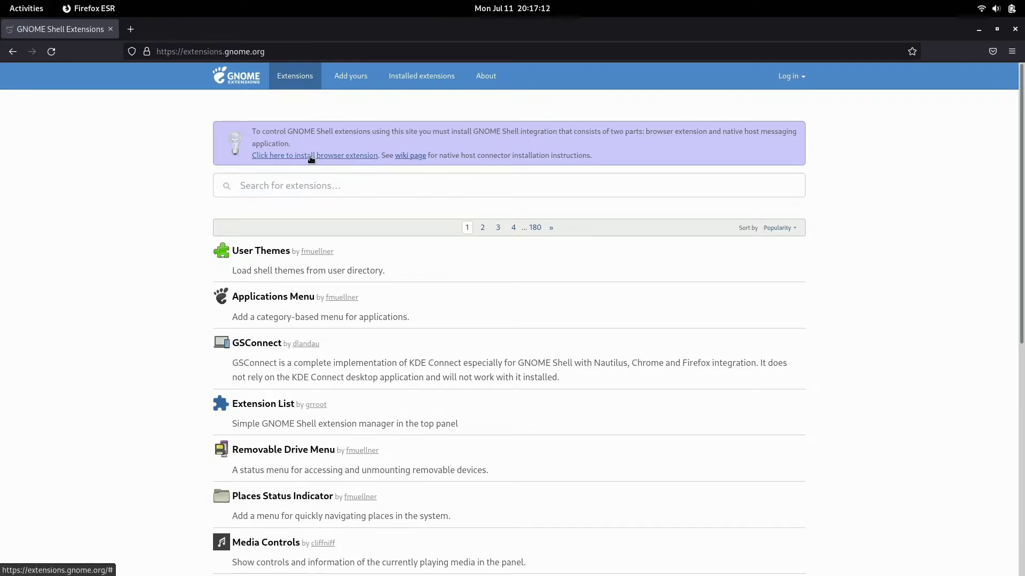
{"action": "left_click", "coordinate": [310, 155]}
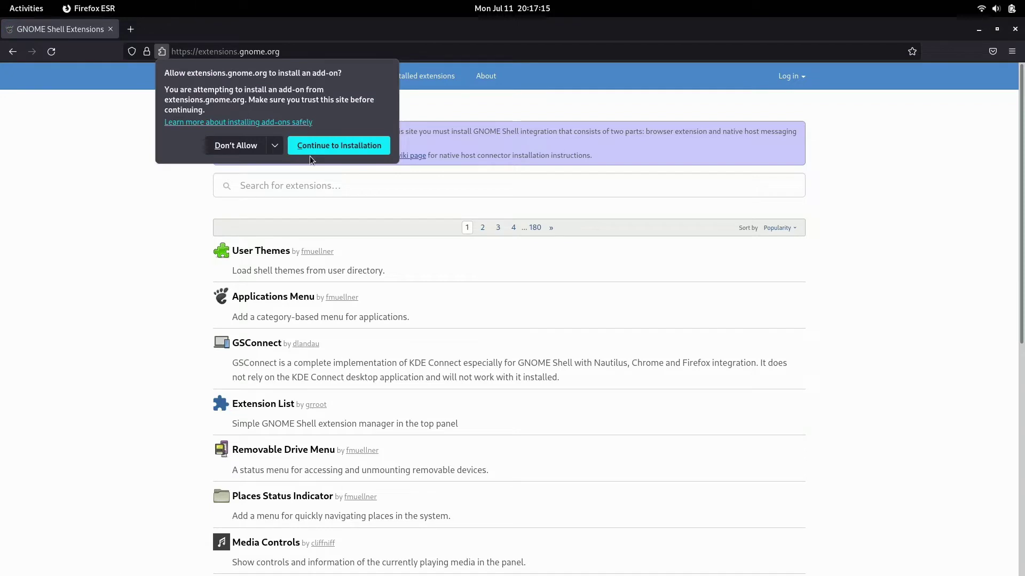
Add the GNOME Shell integration add-on to Firefox, allowed in private windows.
{"action": "left_click", "coordinate": [350, 149]}
{"action": "left_click", "coordinate": [387, 164]}
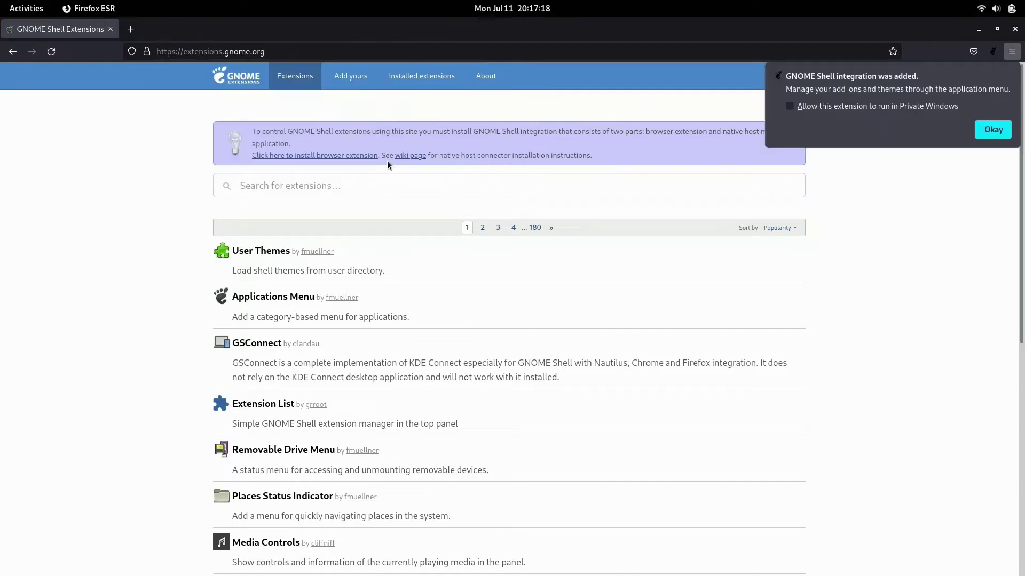
{"action": "left_click", "coordinate": [804, 108]}
{"action": "left_click", "coordinate": [991, 129]}
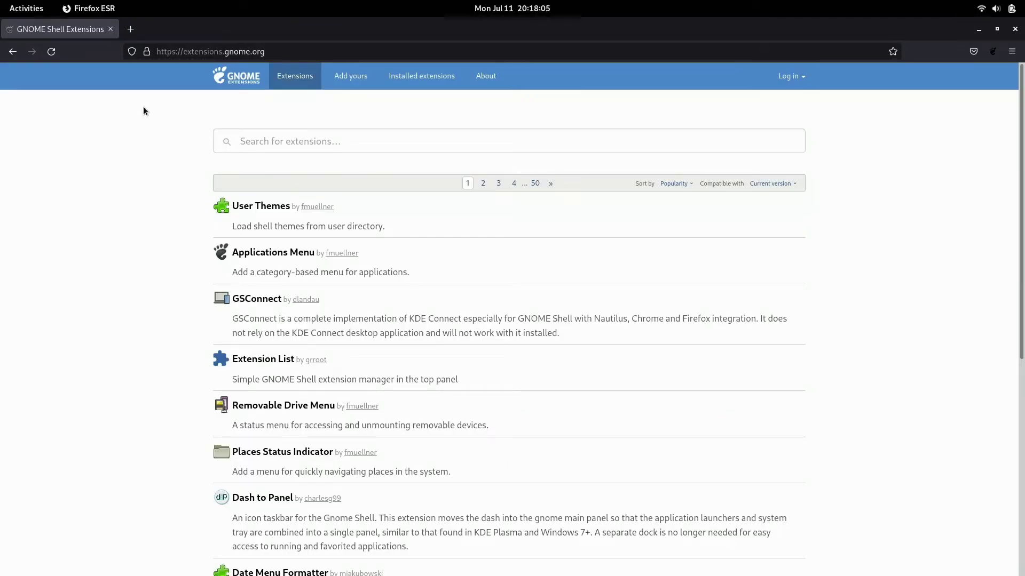
Open the User Themes extension page and switch it ON.
{"action": "left_click", "coordinate": [248, 206]}
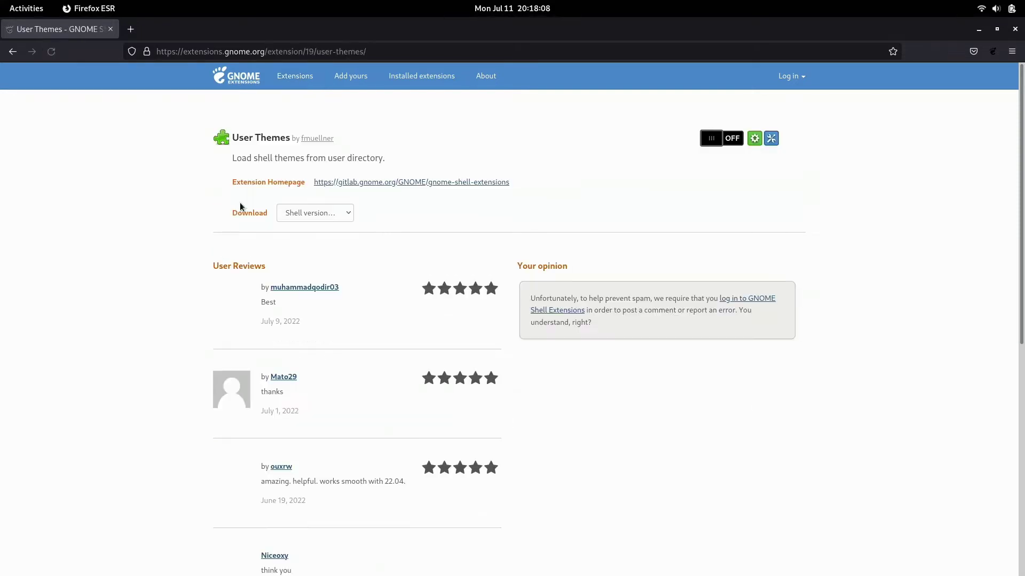
{"action": "left_click", "coordinate": [715, 144]}
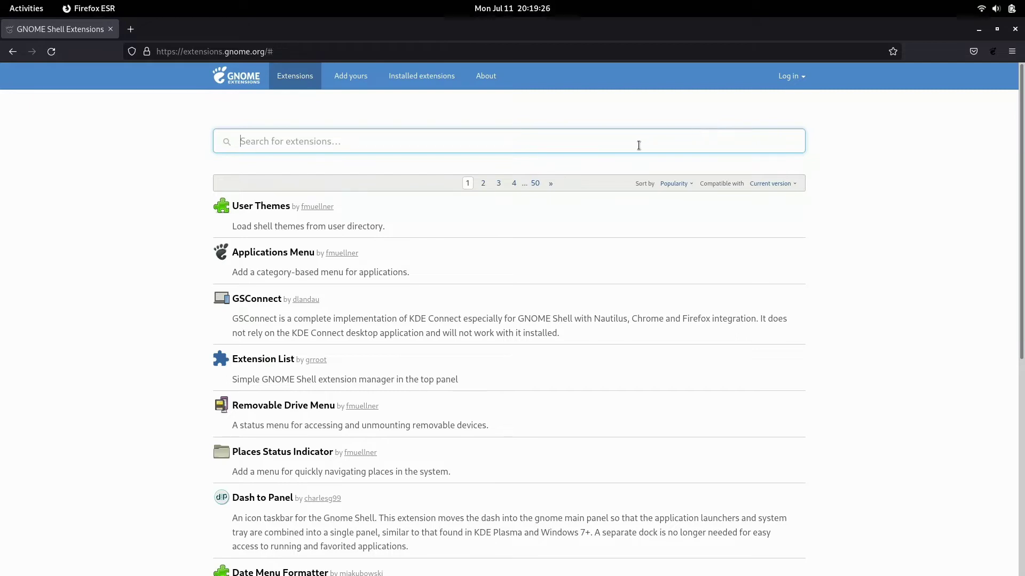
Search 'dash to panel', switch Dash to Panel ON and confirm its installation.
{"action": "type", "text": "das"}
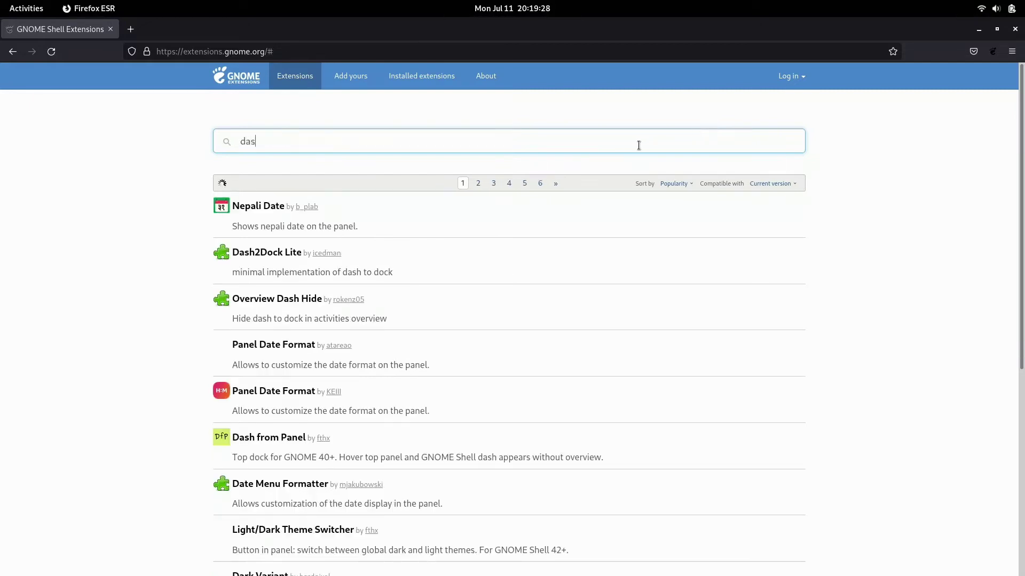
{"action": "type", "text": "h to panel"}
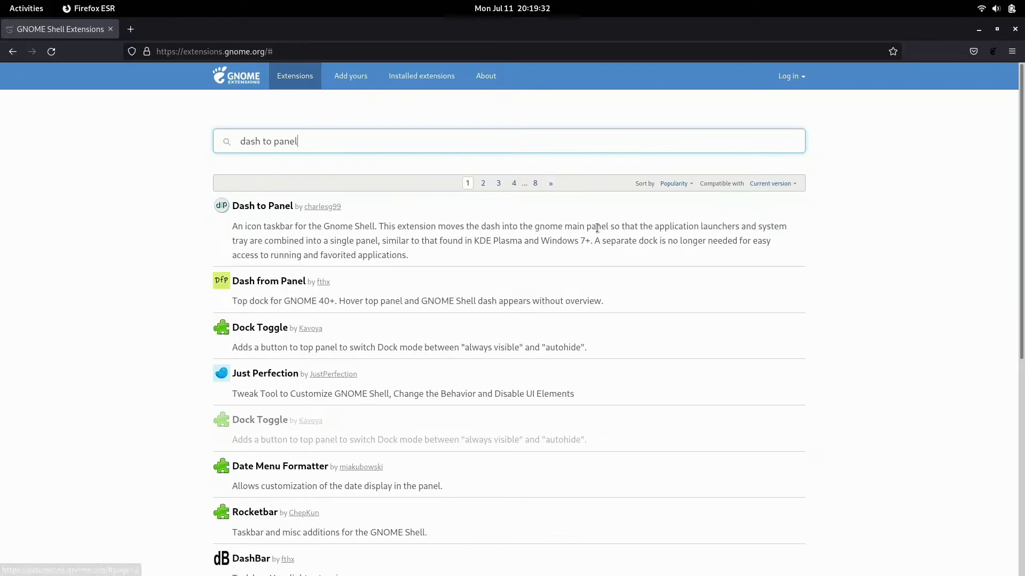
{"action": "scroll", "coordinate": [597, 227], "scroll_direction": "down", "scroll_amount": 3}
{"action": "scroll", "coordinate": [597, 226], "scroll_direction": "up", "scroll_amount": 3}
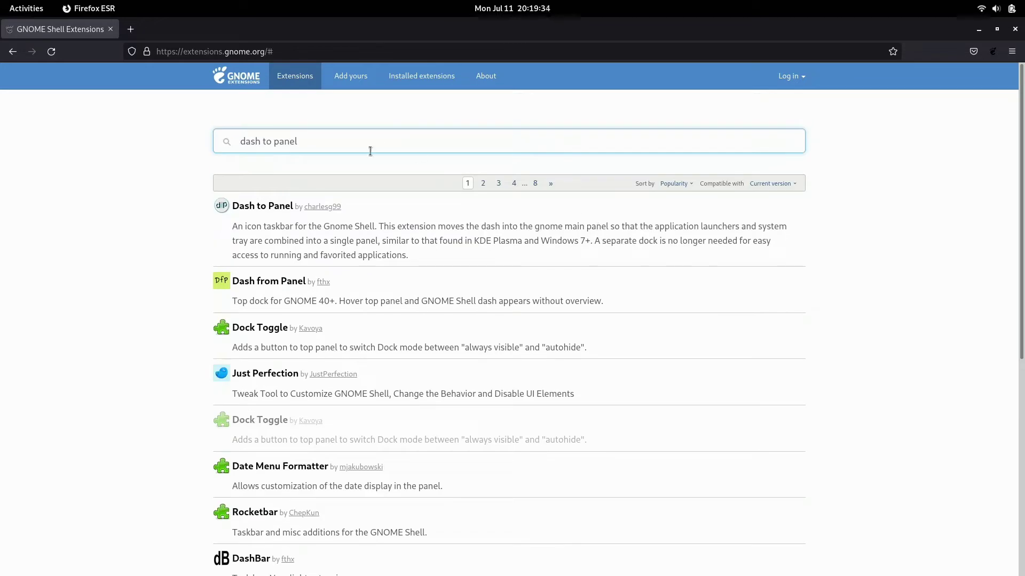
{"action": "left_click", "coordinate": [278, 204]}
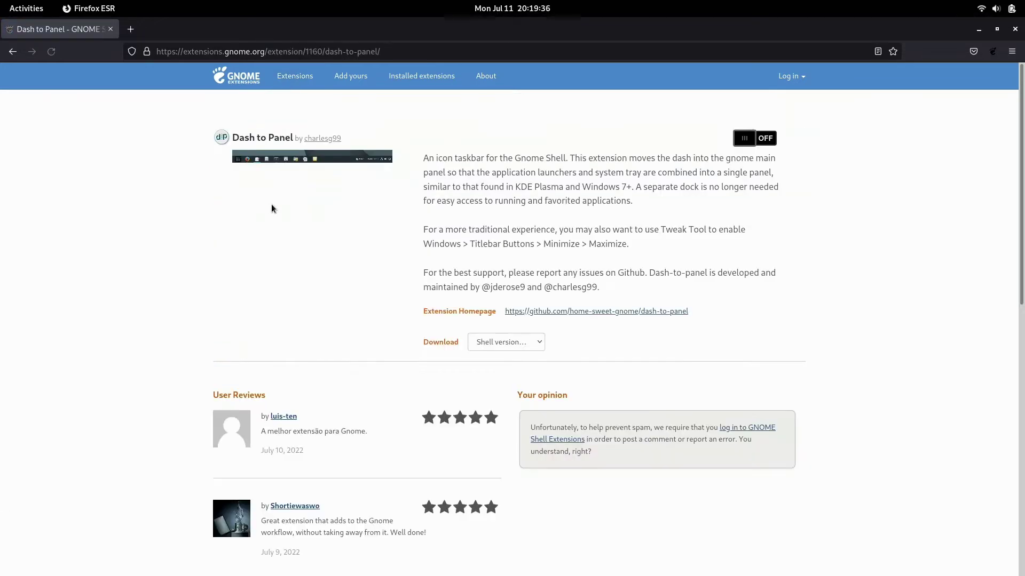
{"action": "left_click", "coordinate": [745, 140]}
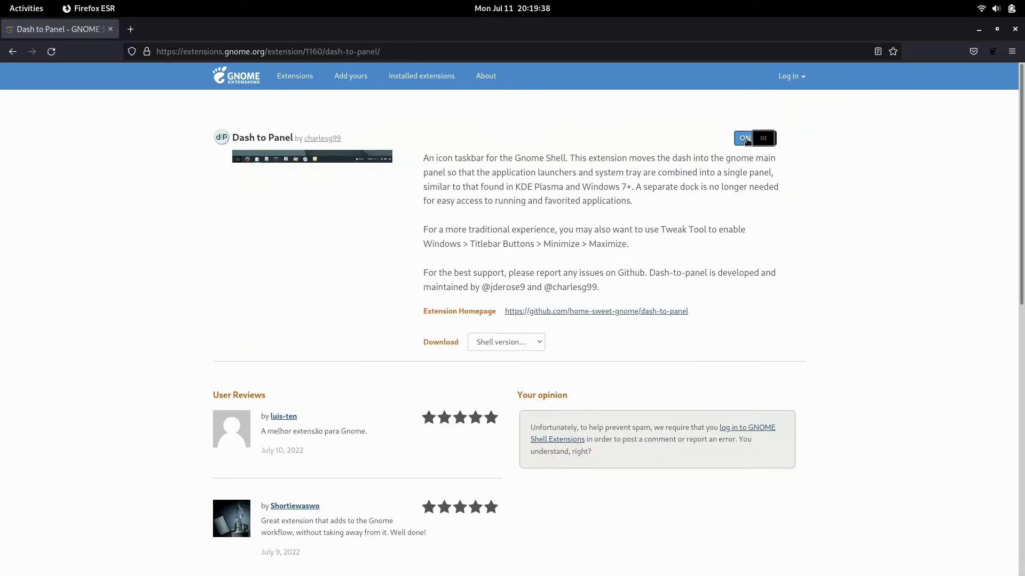
{"action": "left_click", "coordinate": [584, 321]}
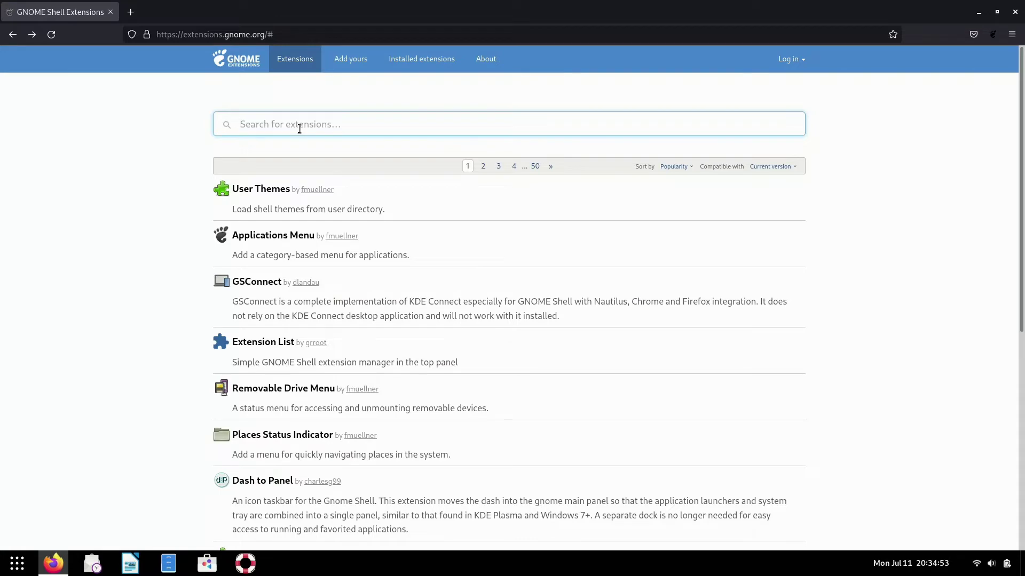
Search 'desk icons', switch on and install Desktop Icons NG (DING), then minimise Firefox.
{"action": "type", "text": "desktop"}
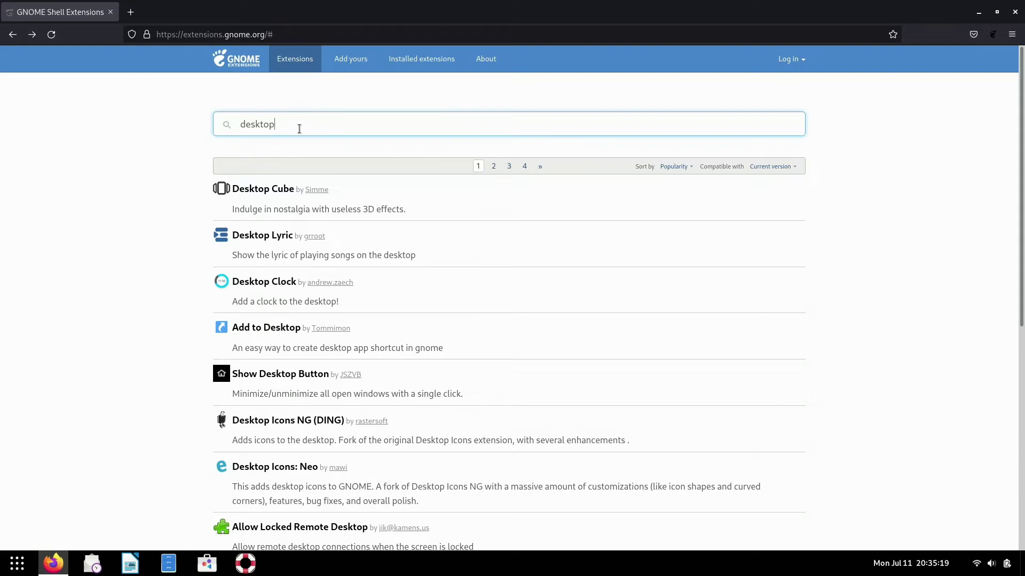
{"action": "type", "text": "icon"}
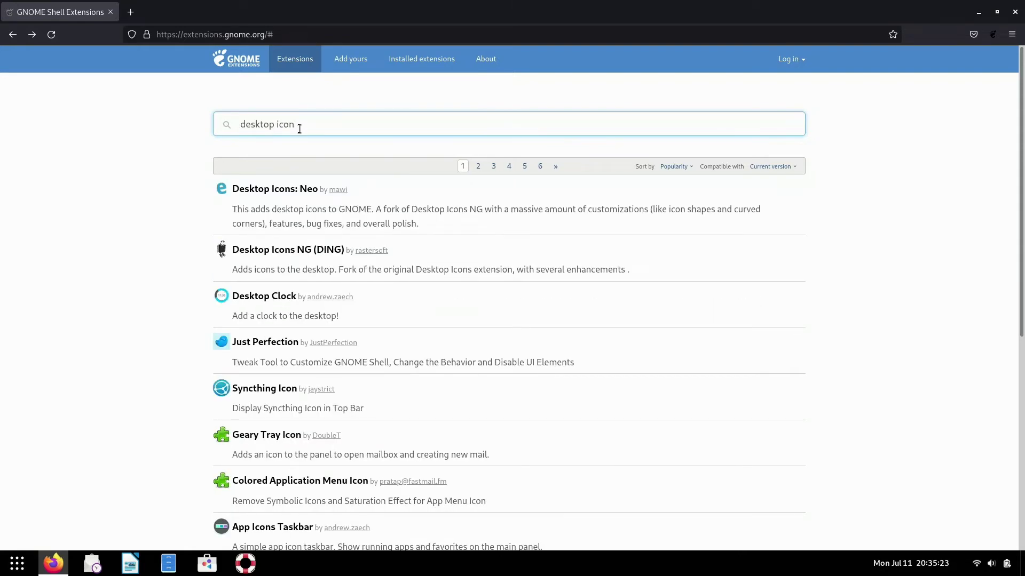
{"action": "type", "text": "s"}
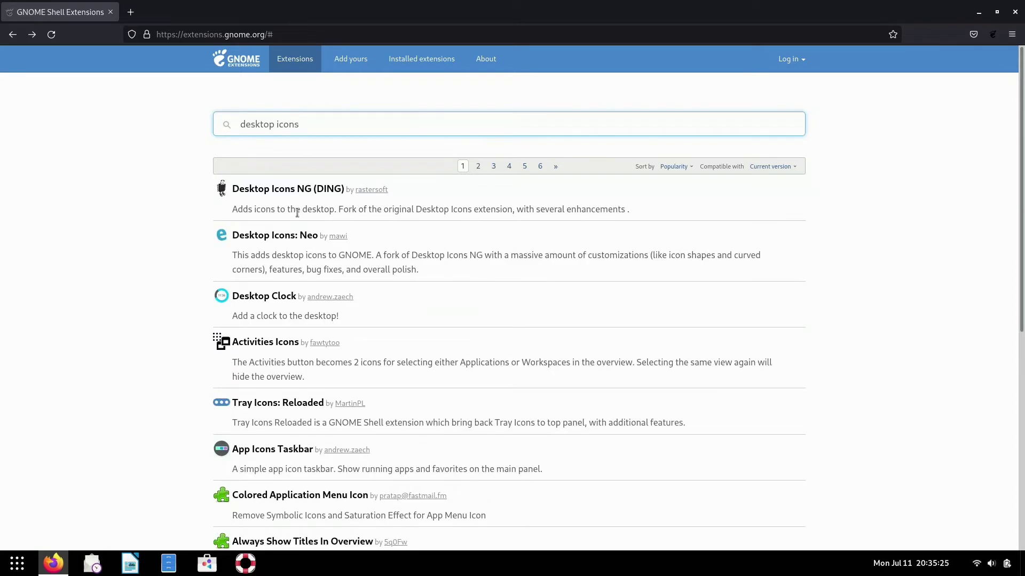
{"action": "left_click", "coordinate": [306, 191]}
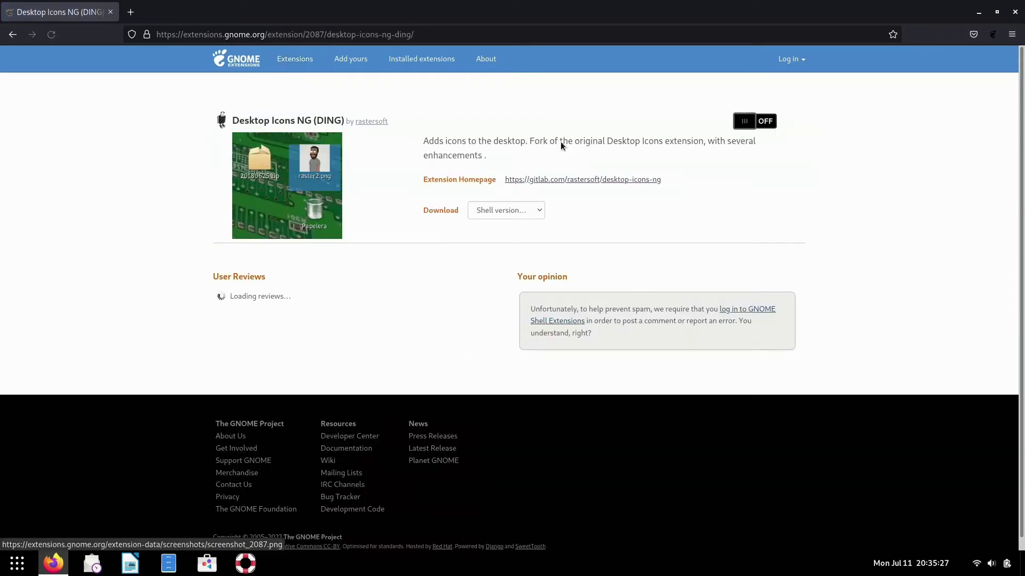
{"action": "left_click", "coordinate": [747, 122]}
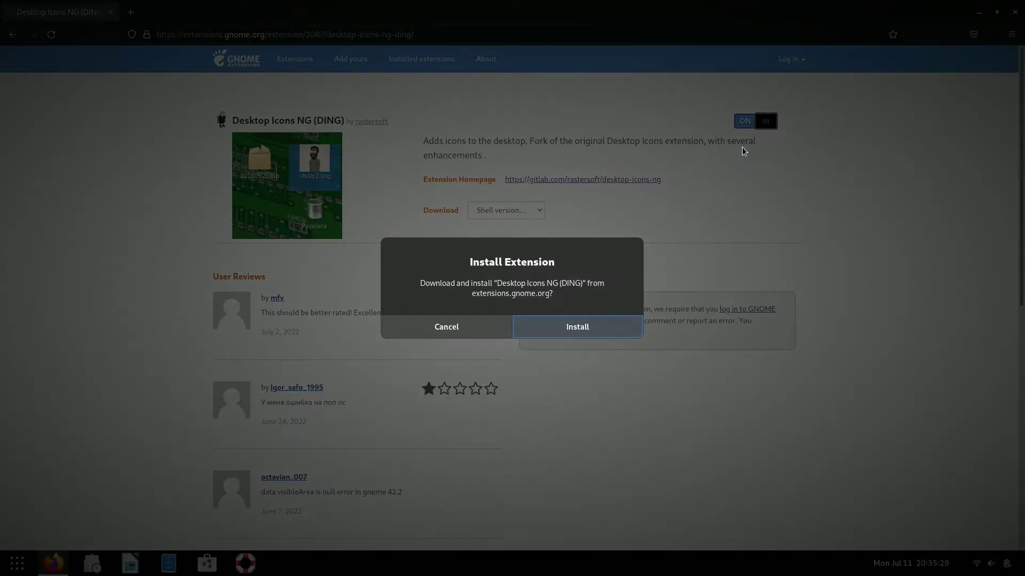
{"action": "left_click", "coordinate": [601, 323]}
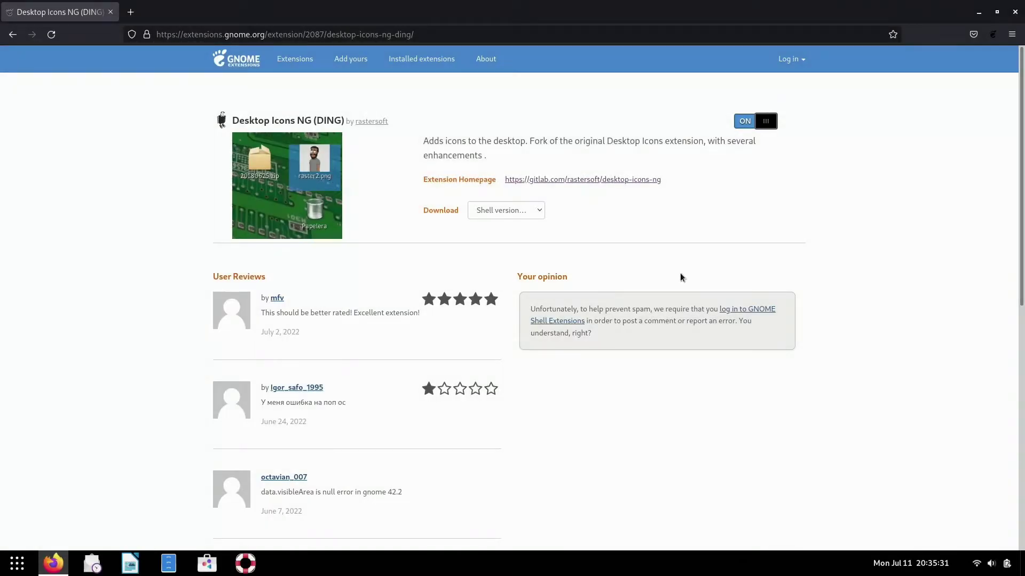
{"action": "left_click", "coordinate": [980, 11]}
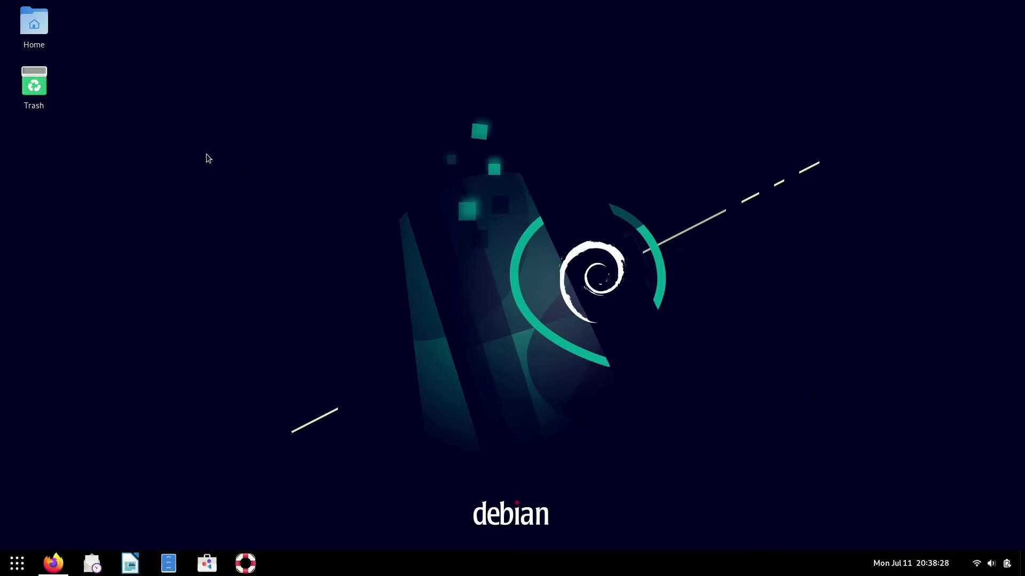
Drag the selected Home and Trash icons from the top-left to the top-right desktop edge.
{"action": "left_click_drag", "start_coordinate": [142, 139], "coordinate": [988, 44]}
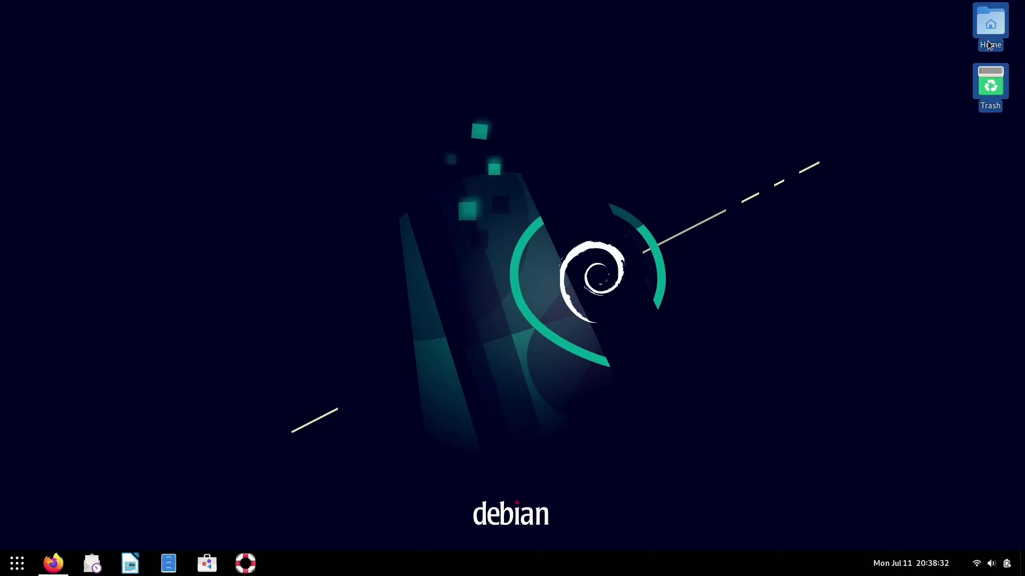
Open Dash to Panel settings from the panel's right-click menu.
{"action": "right_click", "coordinate": [632, 558]}
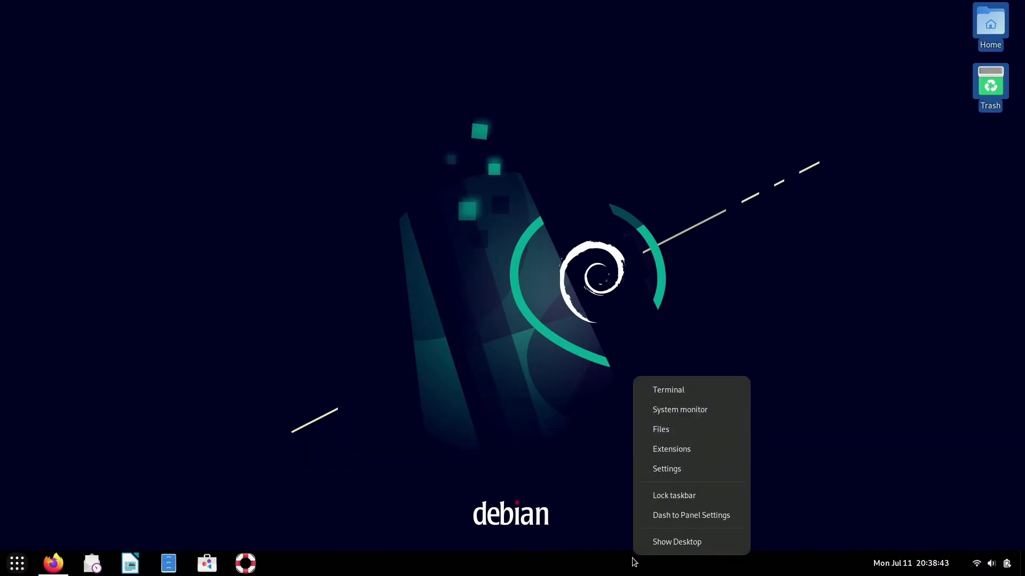
{"action": "left_click", "coordinate": [699, 515]}
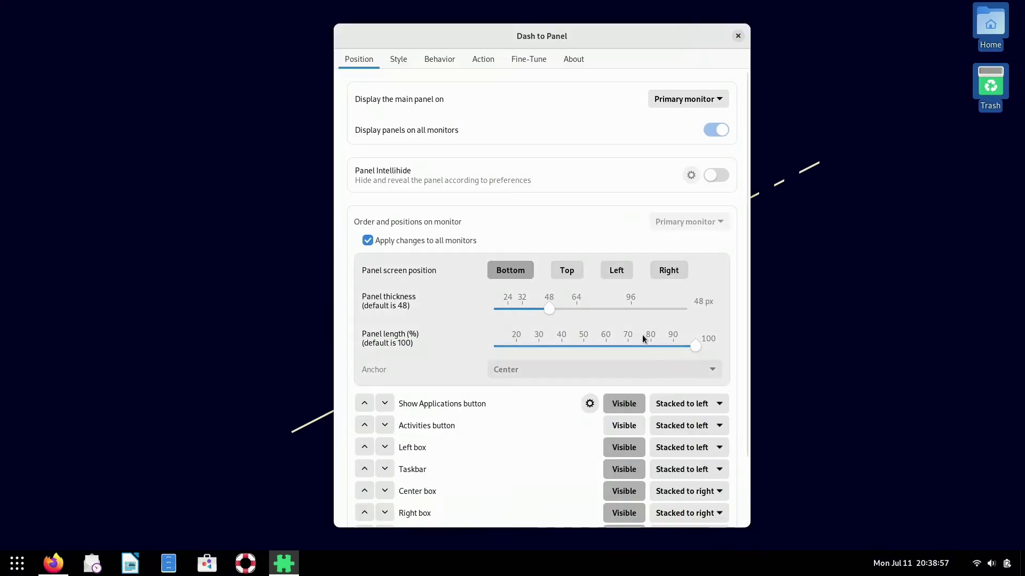
{"action": "scroll", "coordinate": [642, 335], "scroll_direction": "down", "scroll_amount": 3}
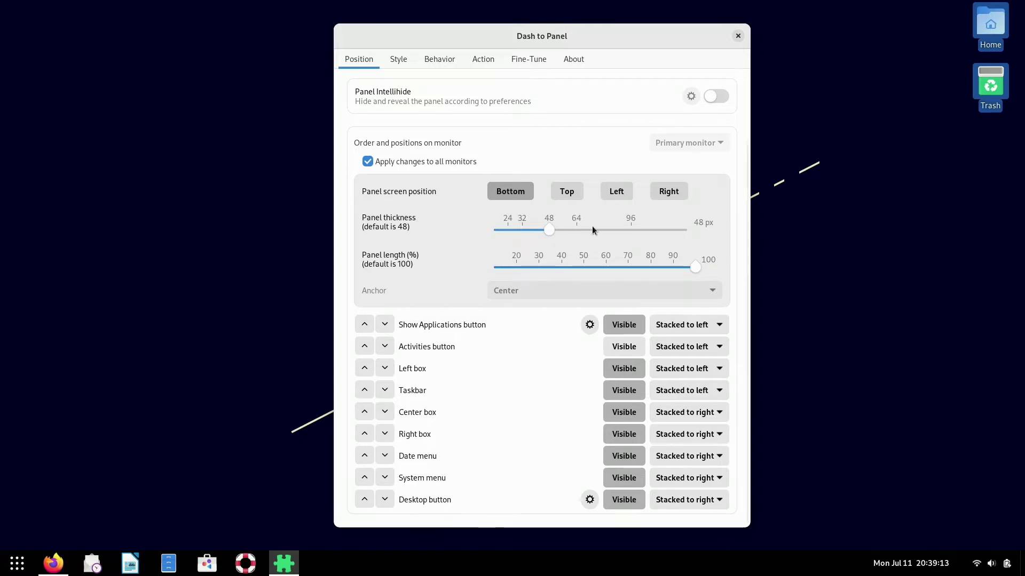
Try the panel at Top, Left and Right screen positions, then set it back to Bottom.
{"action": "left_click", "coordinate": [557, 194]}
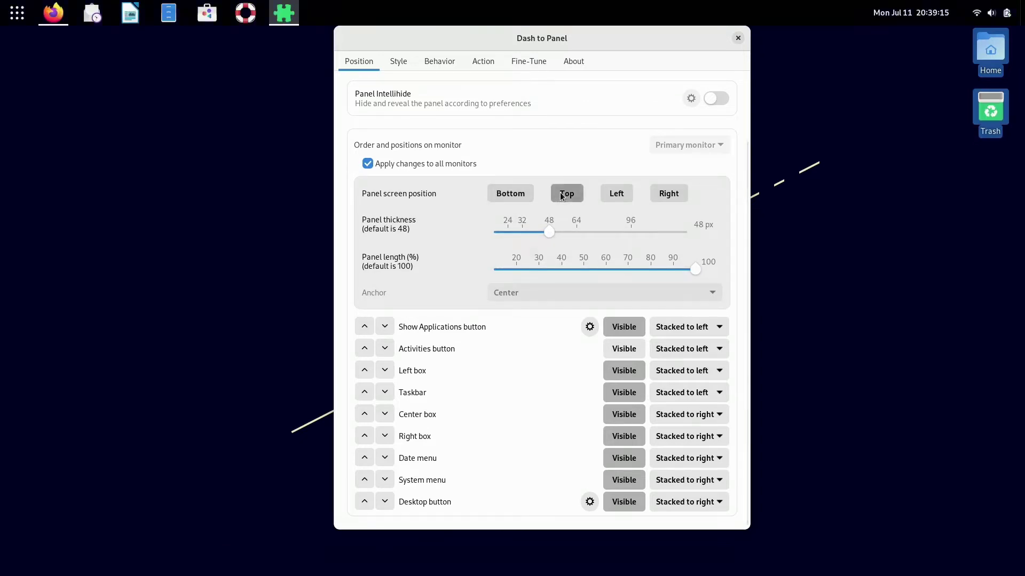
{"action": "left_click", "coordinate": [611, 193]}
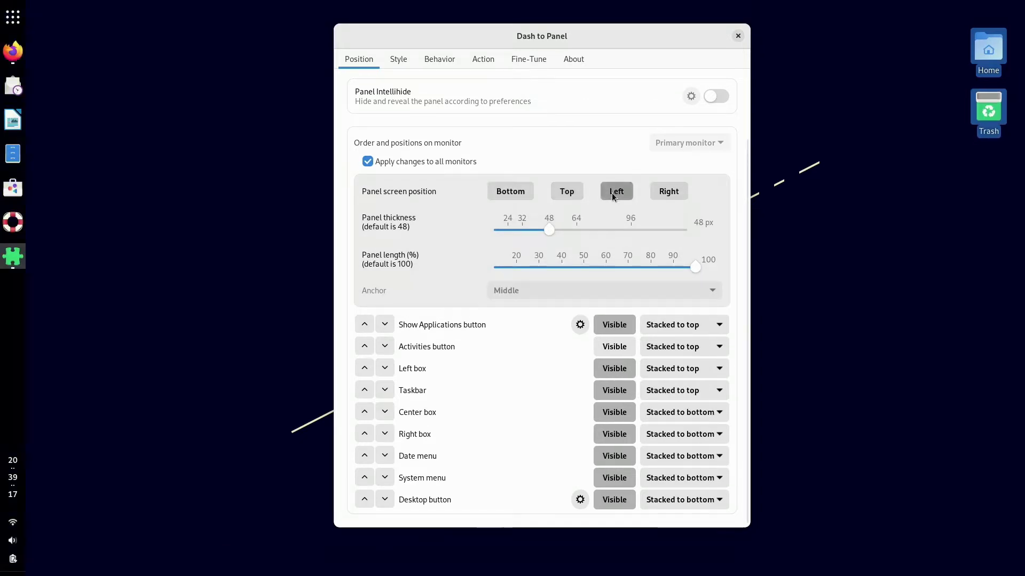
{"action": "left_click", "coordinate": [662, 197]}
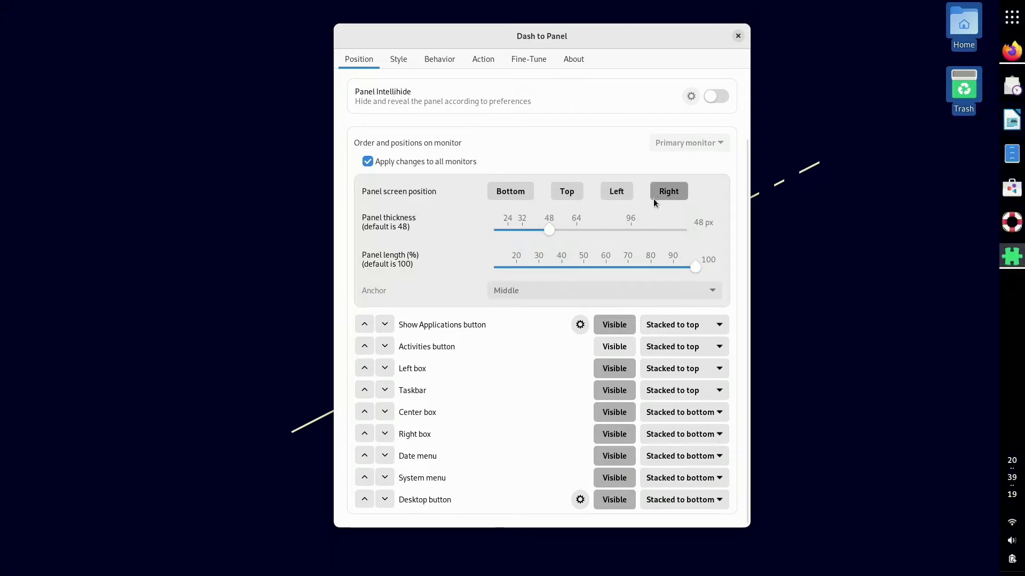
{"action": "left_click", "coordinate": [522, 196]}
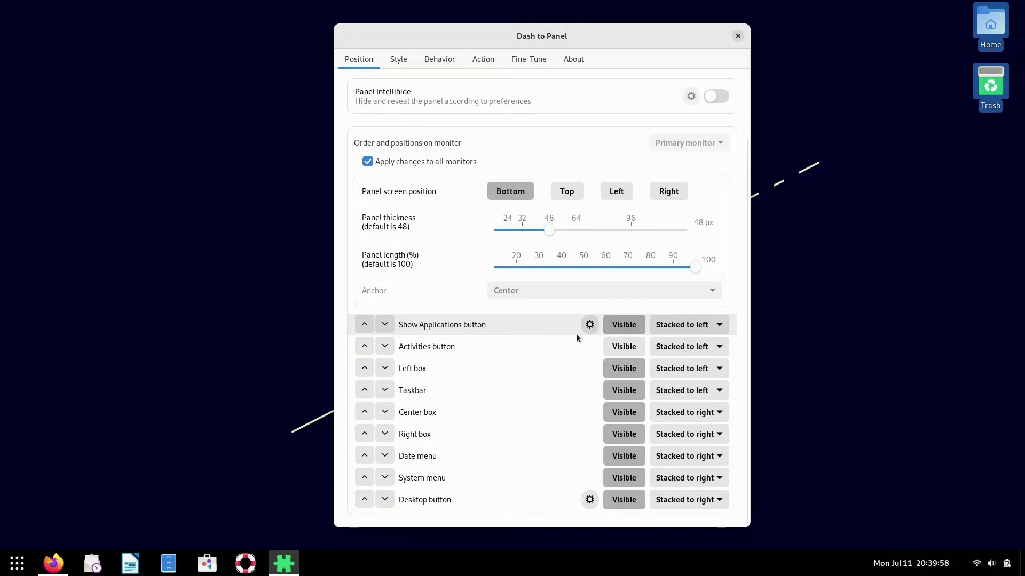
{"action": "left_click", "coordinate": [624, 325]}
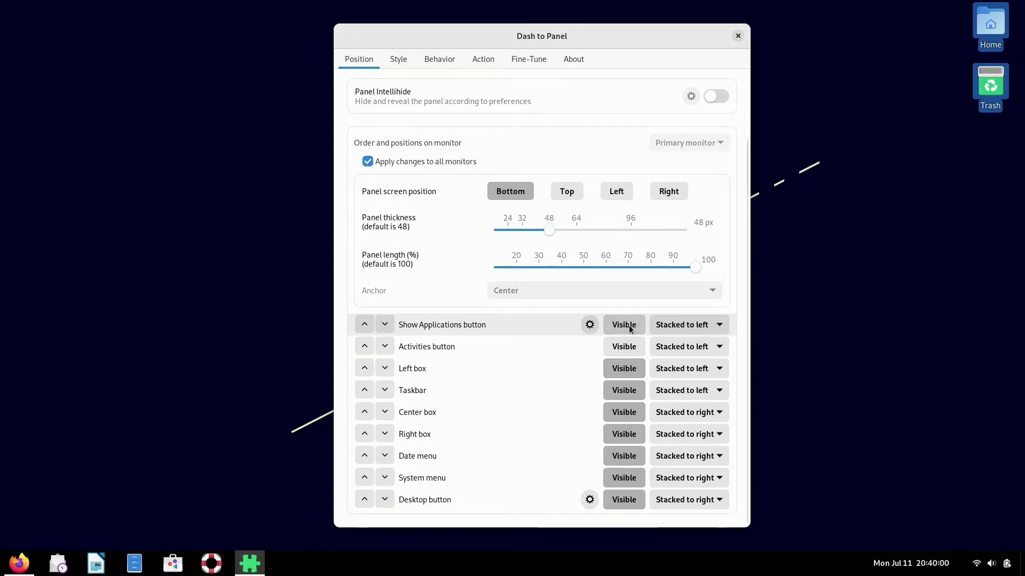
{"action": "left_click", "coordinate": [623, 325]}
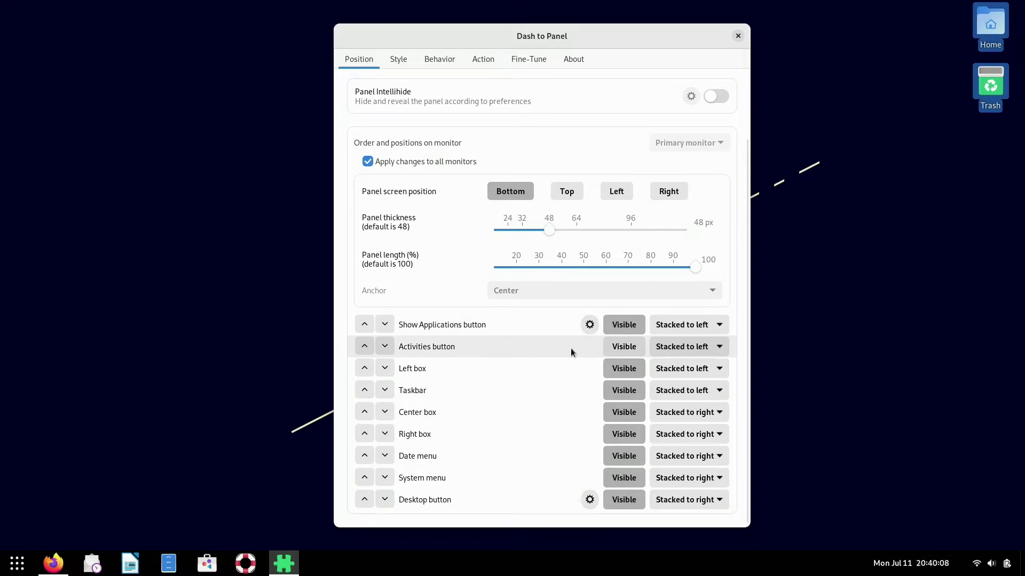
{"action": "left_click", "coordinate": [622, 347]}
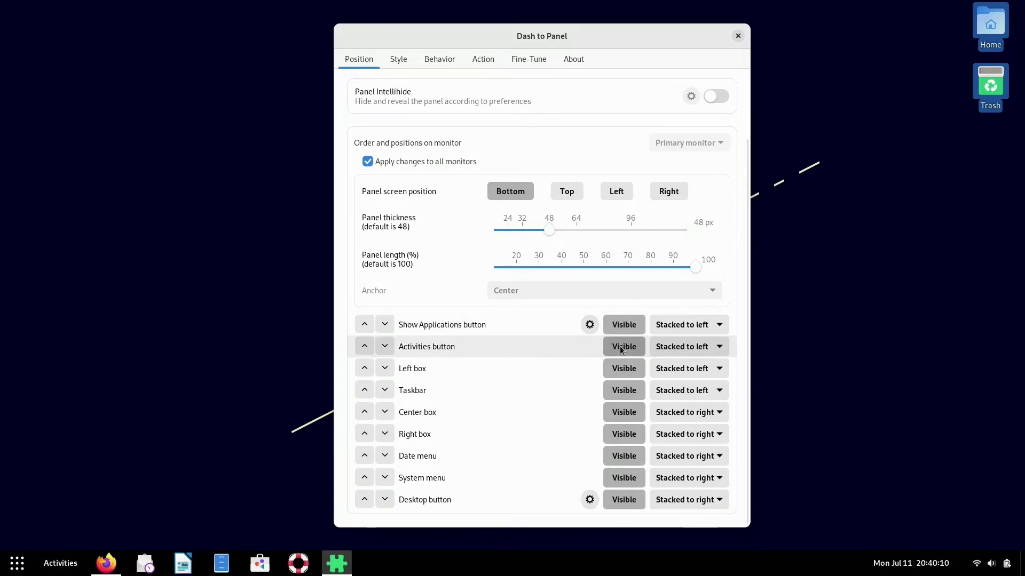
{"action": "left_click", "coordinate": [621, 349]}
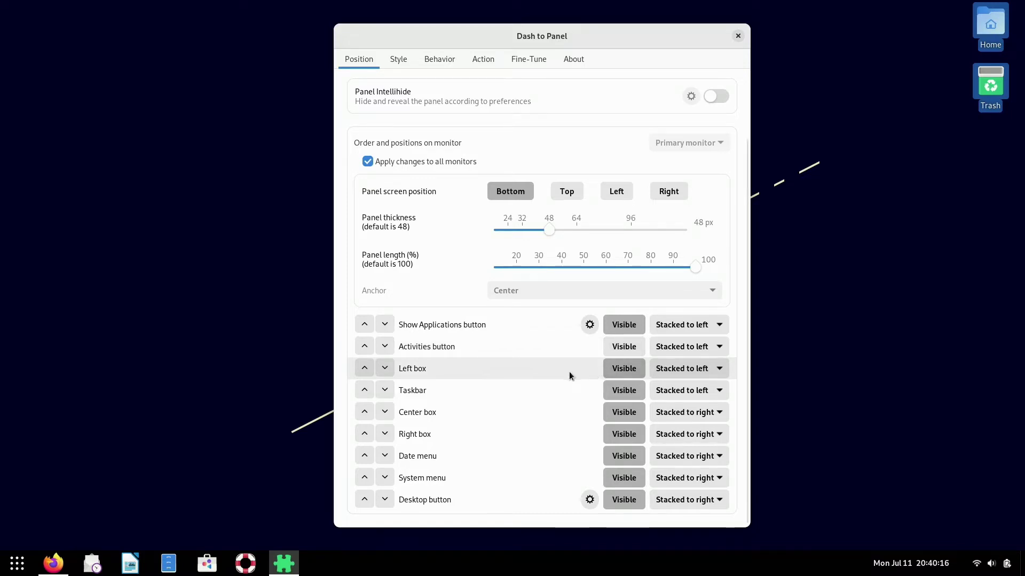
{"action": "left_click", "coordinate": [622, 391]}
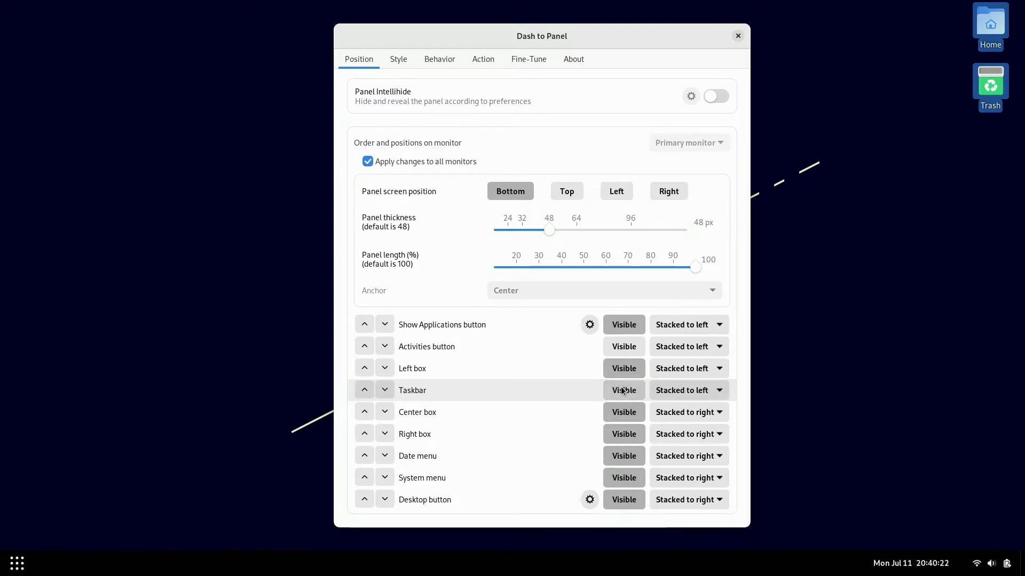
{"action": "left_click", "coordinate": [623, 391]}
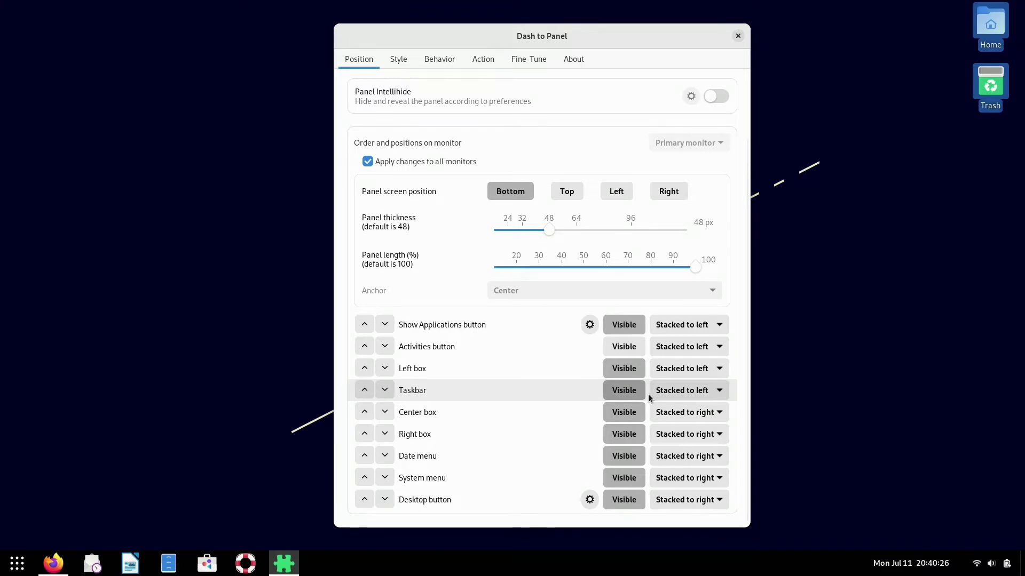
Set Taskbar and Show Applications to Monitor Center, moving Show Applications below Left box.
{"action": "left_click", "coordinate": [709, 392]}
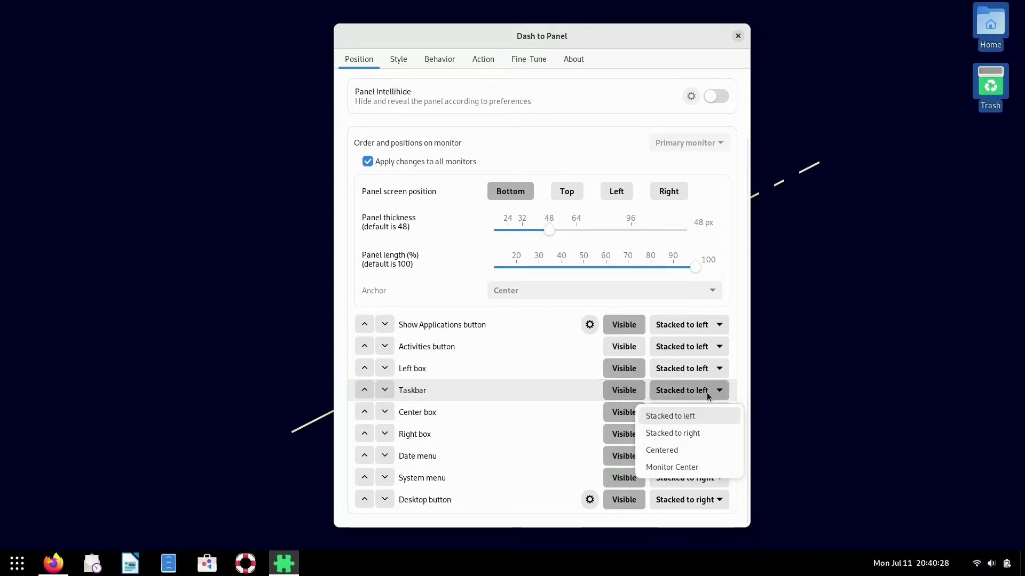
{"action": "left_click", "coordinate": [688, 468]}
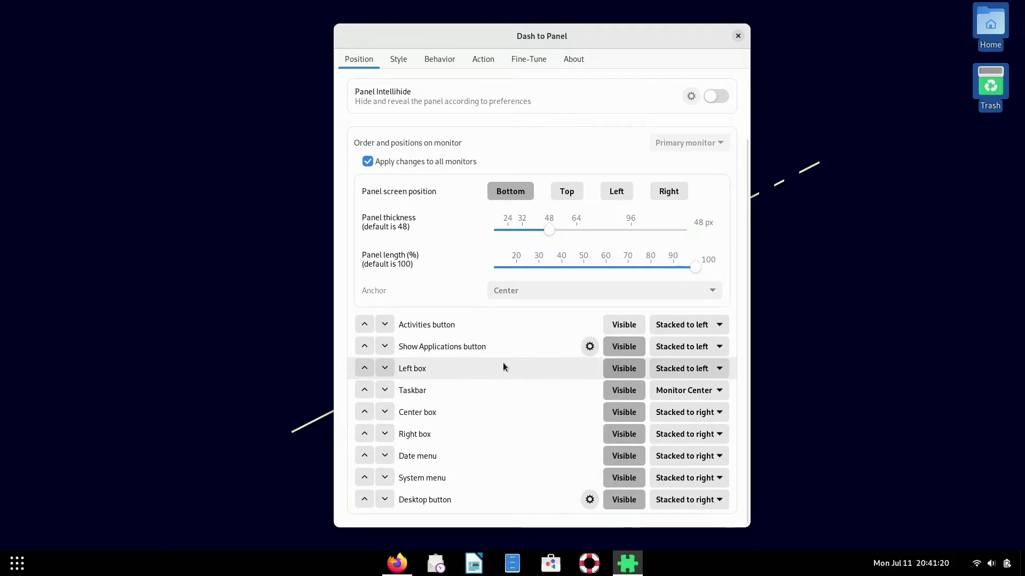
{"action": "left_click", "coordinate": [671, 349]}
{"action": "left_click", "coordinate": [663, 421]}
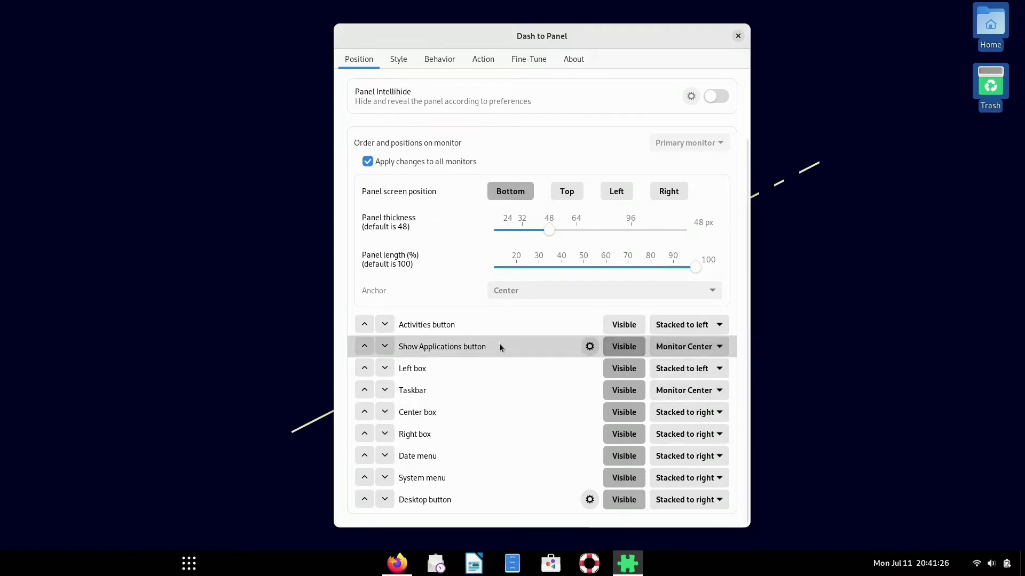
{"action": "left_click", "coordinate": [384, 348]}
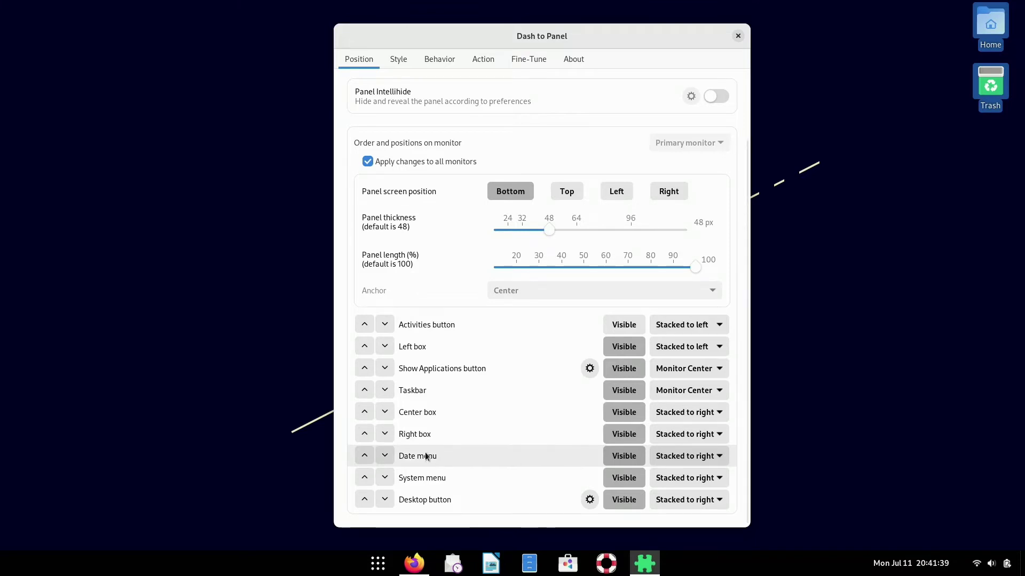
Move the Date menu to the top of the panel order and set it to Stacked to left.
{"action": "left_click", "coordinate": [364, 455]}
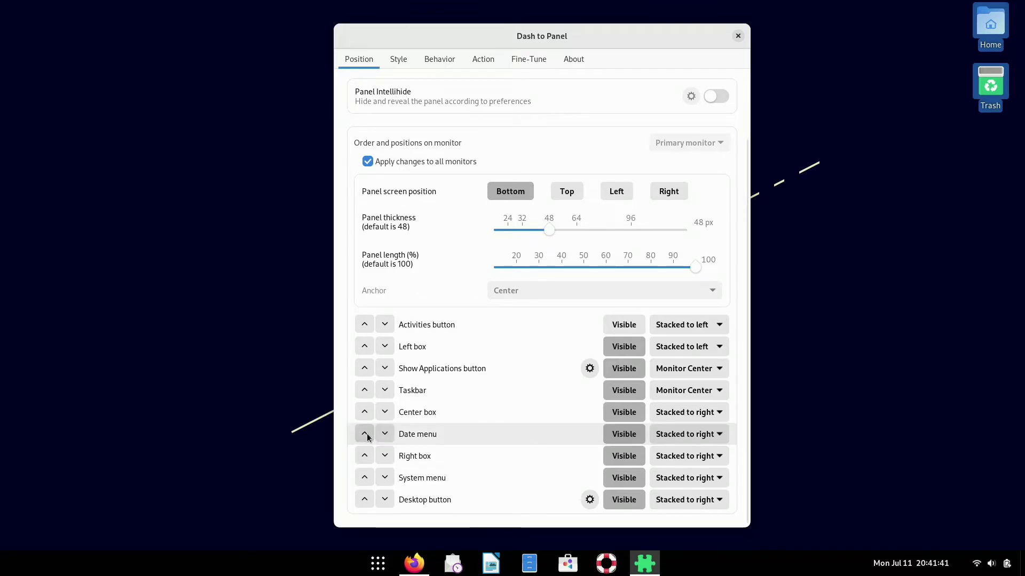
{"action": "left_click", "coordinate": [365, 435]}
{"action": "left_click", "coordinate": [359, 411]}
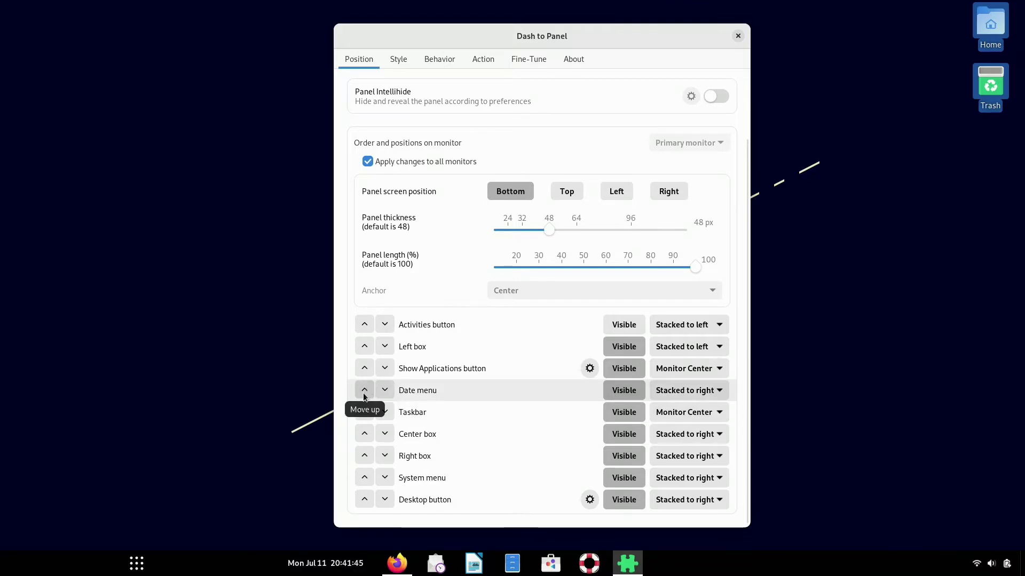
{"action": "left_click", "coordinate": [364, 395]}
{"action": "left_click", "coordinate": [361, 369]}
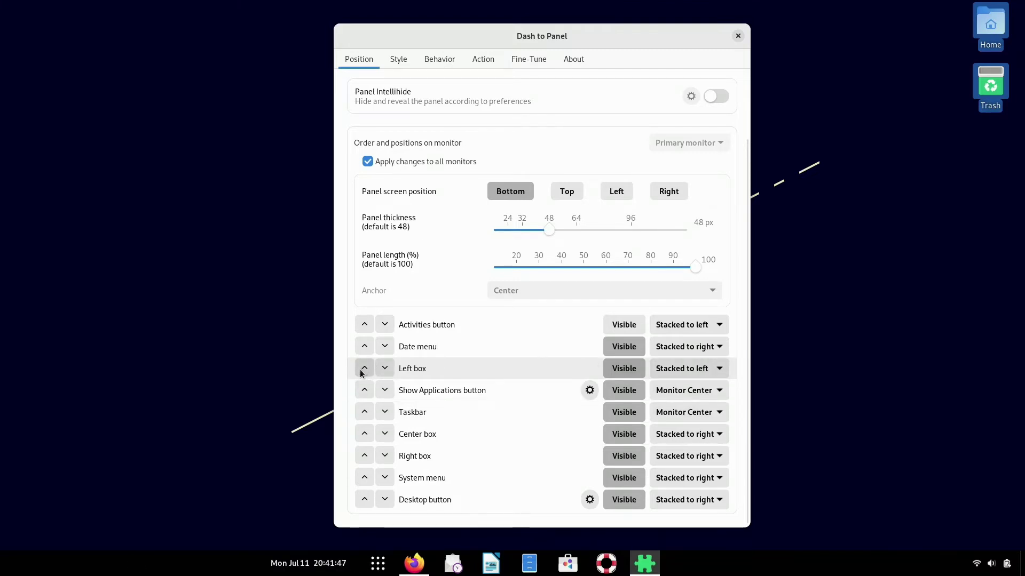
{"action": "left_click", "coordinate": [363, 346]}
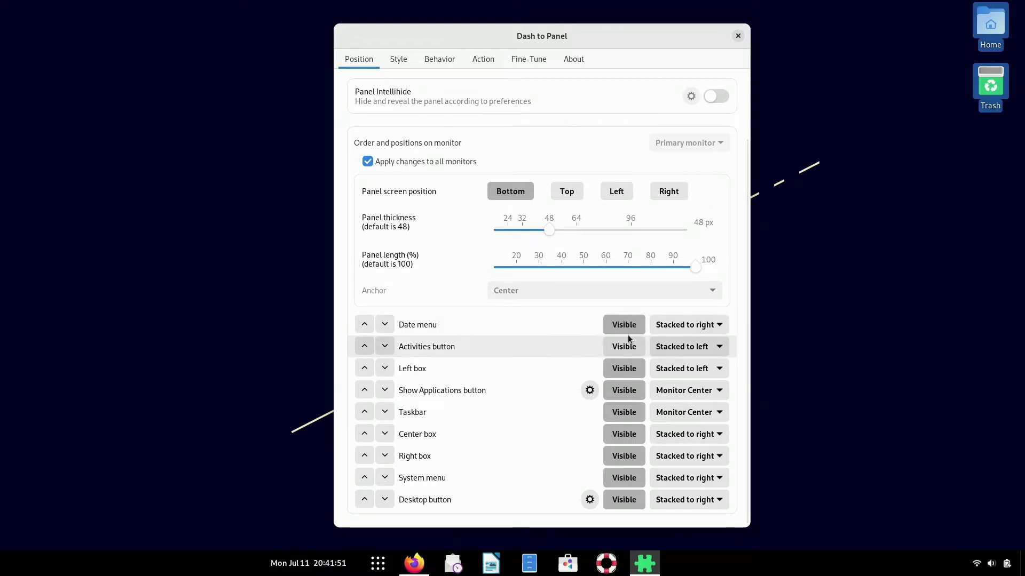
{"action": "left_click", "coordinate": [678, 327]}
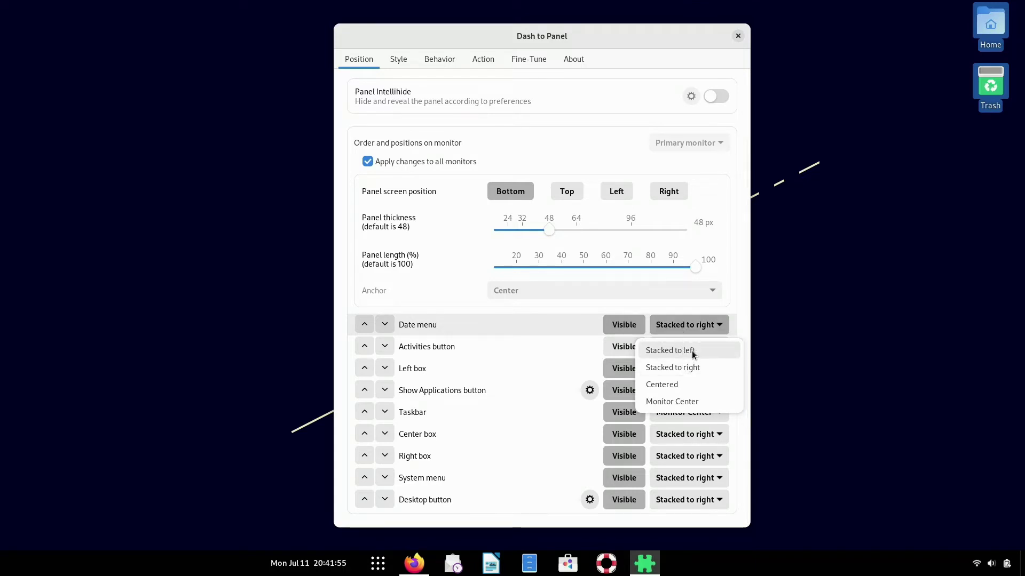
{"action": "left_click", "coordinate": [693, 351]}
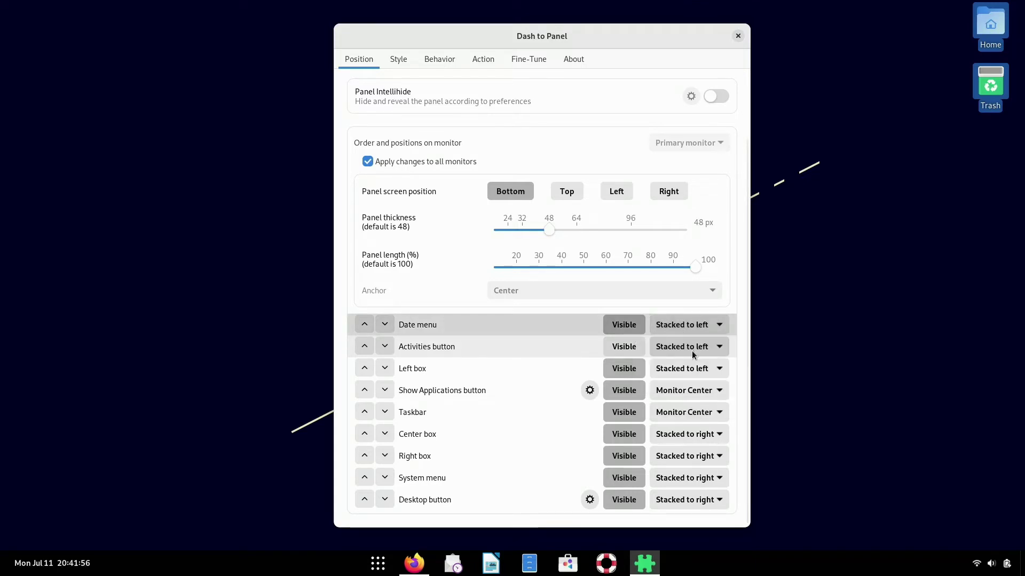
{"action": "left_click", "coordinate": [265, 385]}
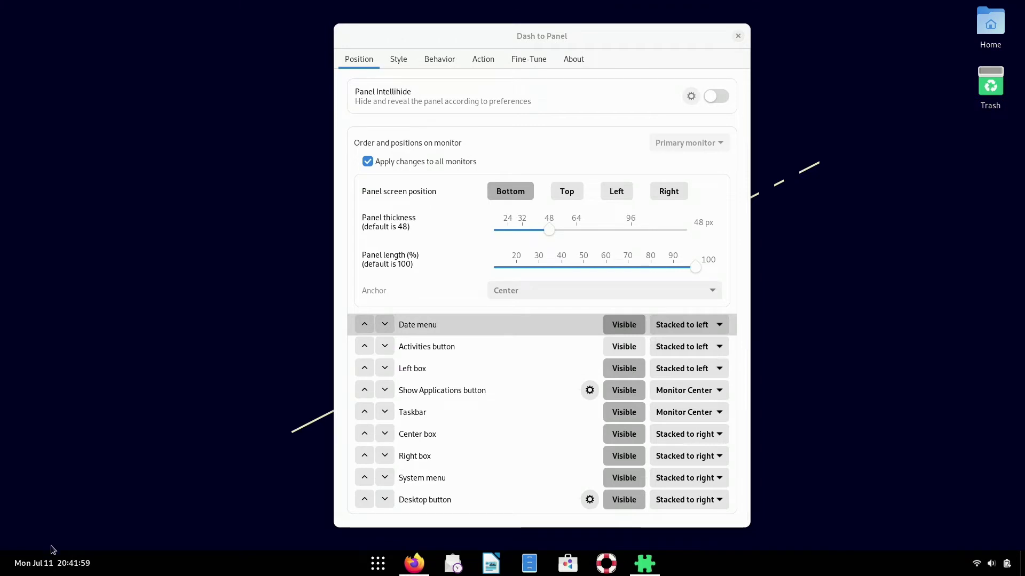
Check the clock's calendar popup and the tray's system menu on the panel, then close both.
{"action": "left_click", "coordinate": [44, 567]}
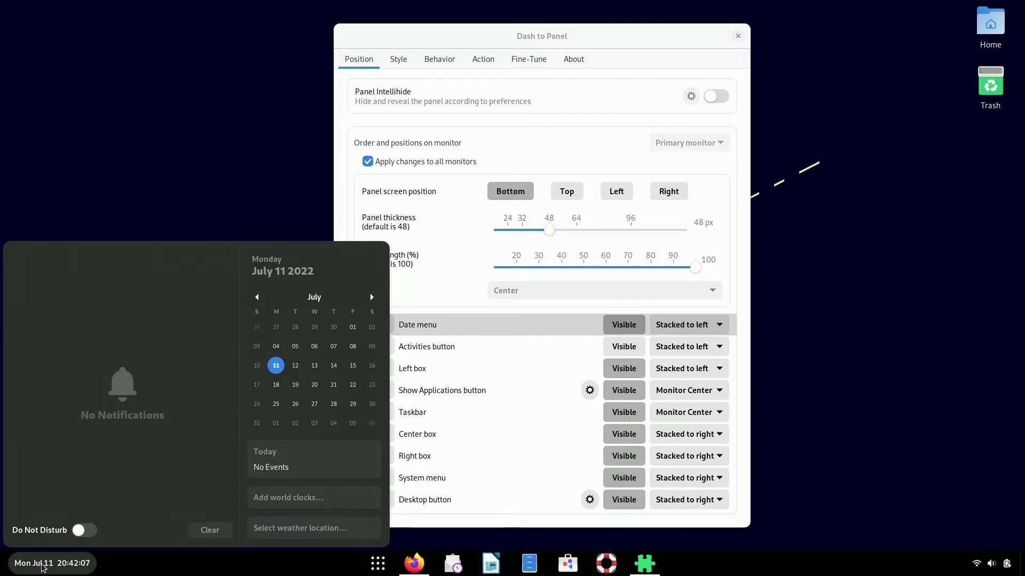
{"action": "left_click", "coordinate": [310, 569]}
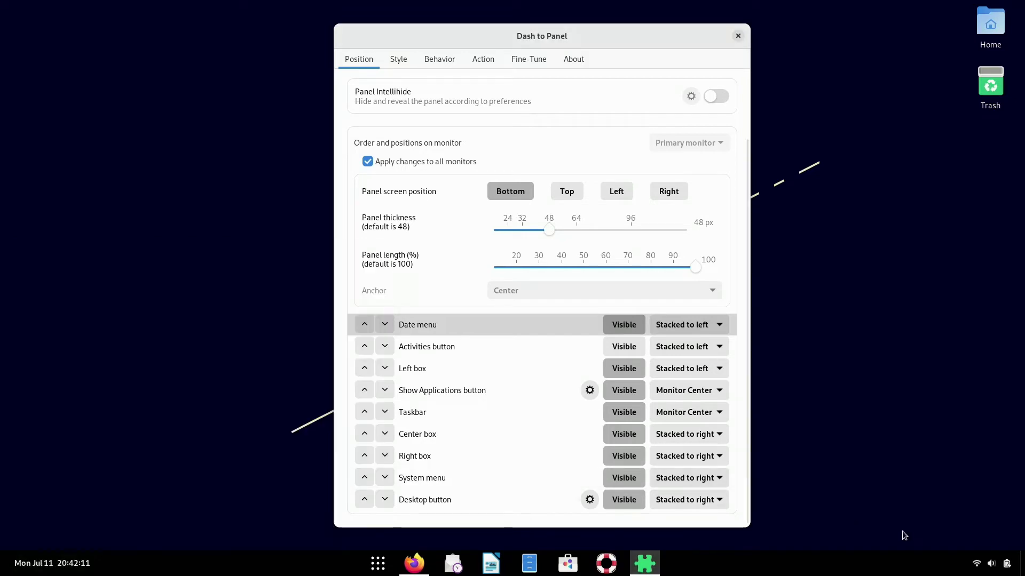
{"action": "left_click", "coordinate": [1005, 566]}
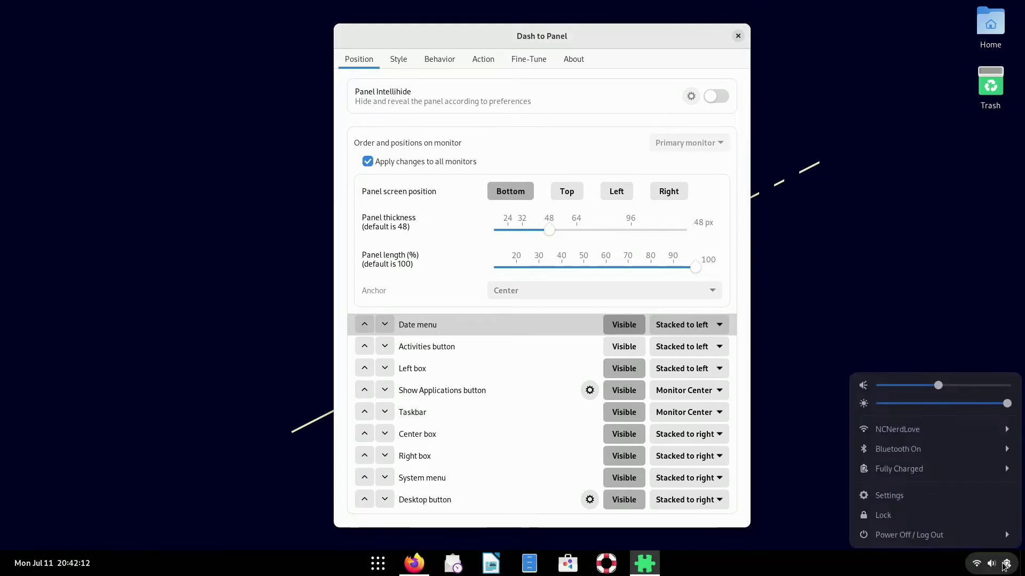
{"action": "left_click", "coordinate": [918, 362]}
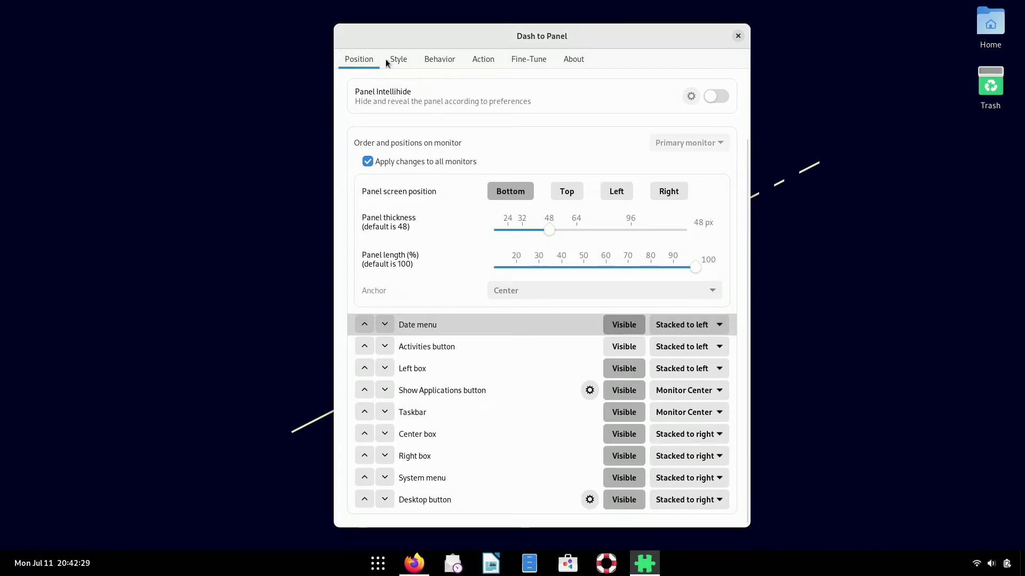
On the Style tab, try the running indicator at Top, Left and Right, then keep it at Bottom.
{"action": "left_click", "coordinate": [401, 60]}
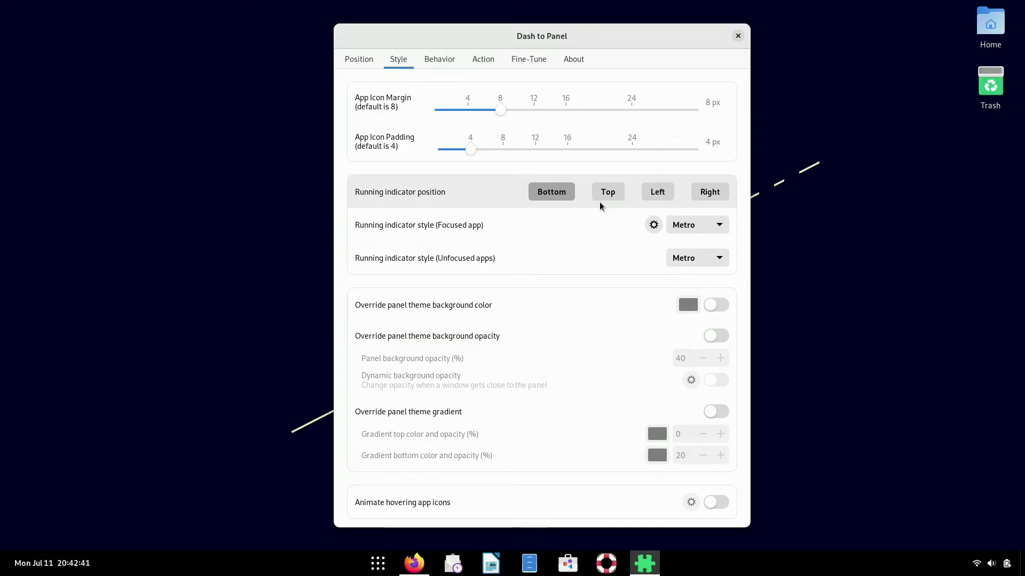
{"action": "left_click", "coordinate": [616, 193]}
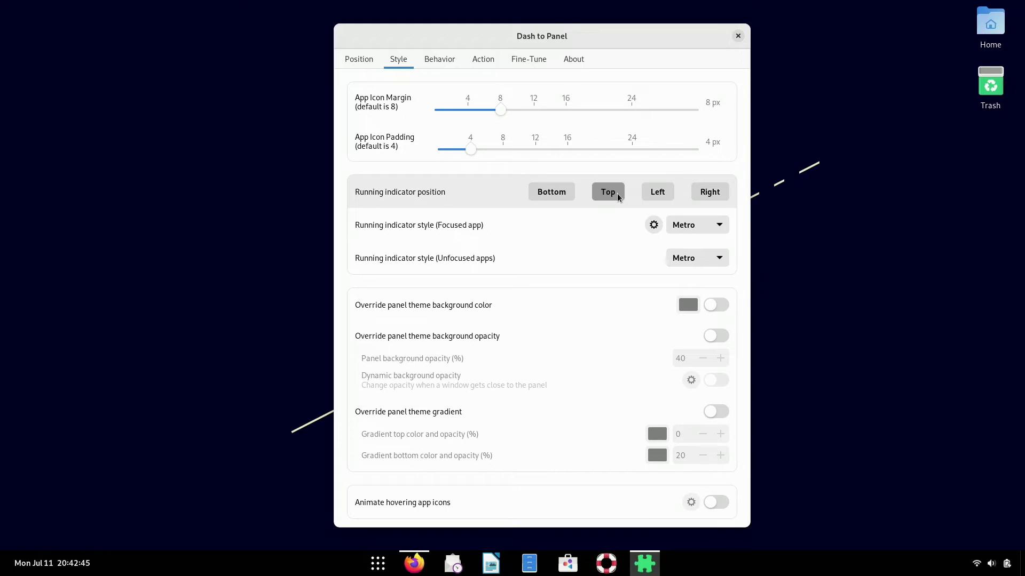
{"action": "left_click", "coordinate": [660, 194]}
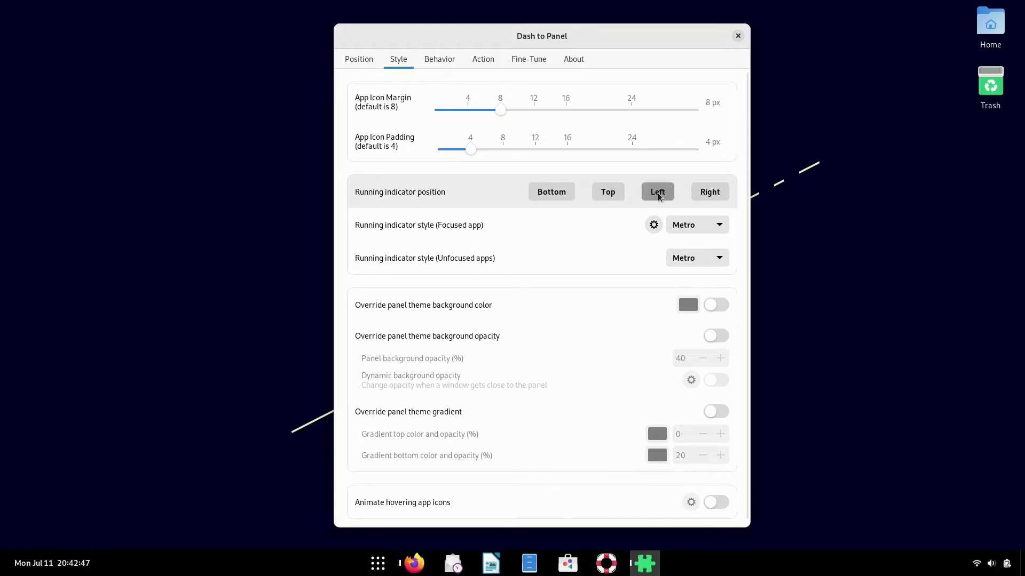
{"action": "left_click", "coordinate": [708, 194]}
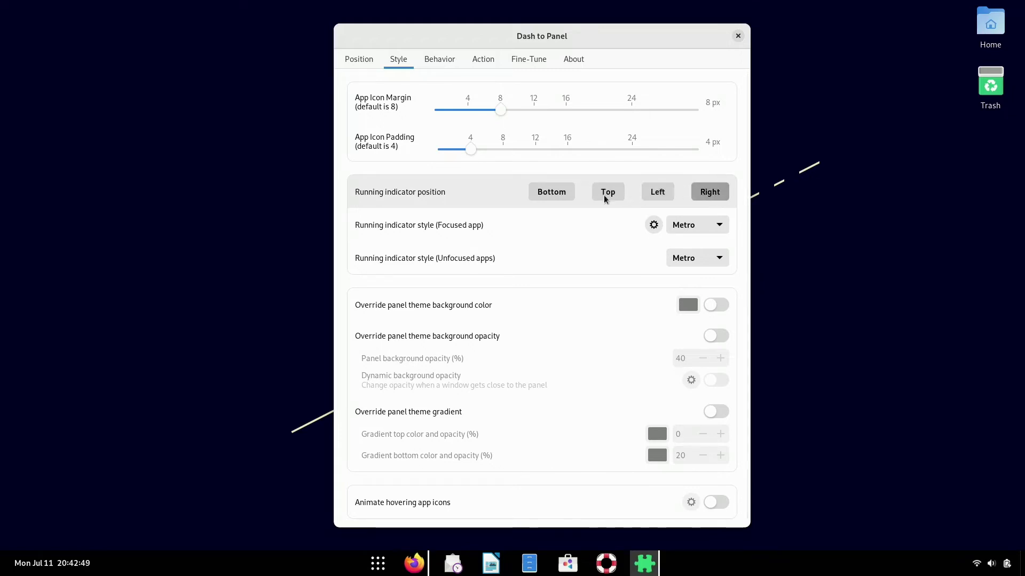
{"action": "left_click", "coordinate": [559, 195]}
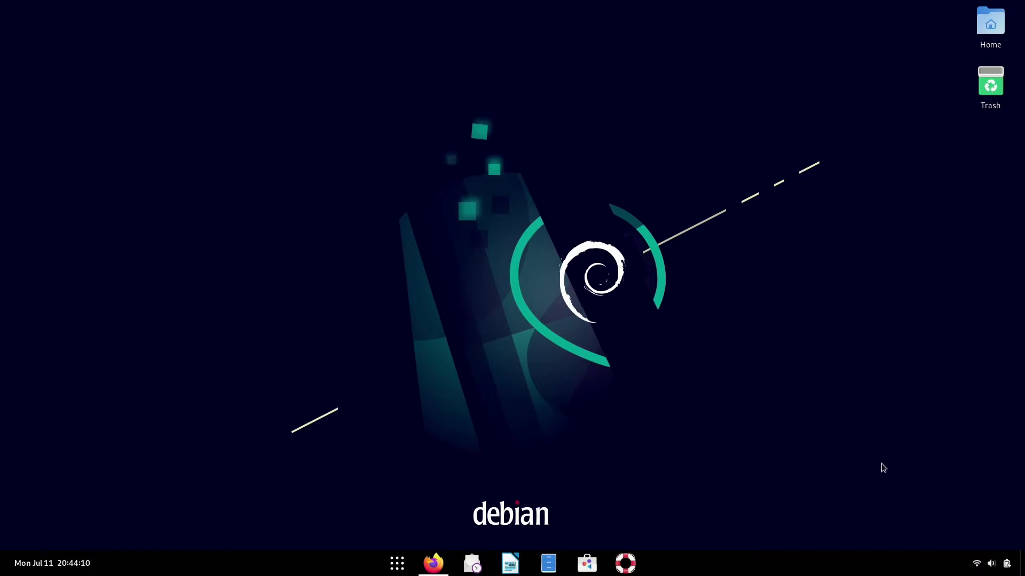
Choose the Dark style in Appearance settings, reached via the desktop's Change Background… option.
{"action": "right_click", "coordinate": [630, 396]}
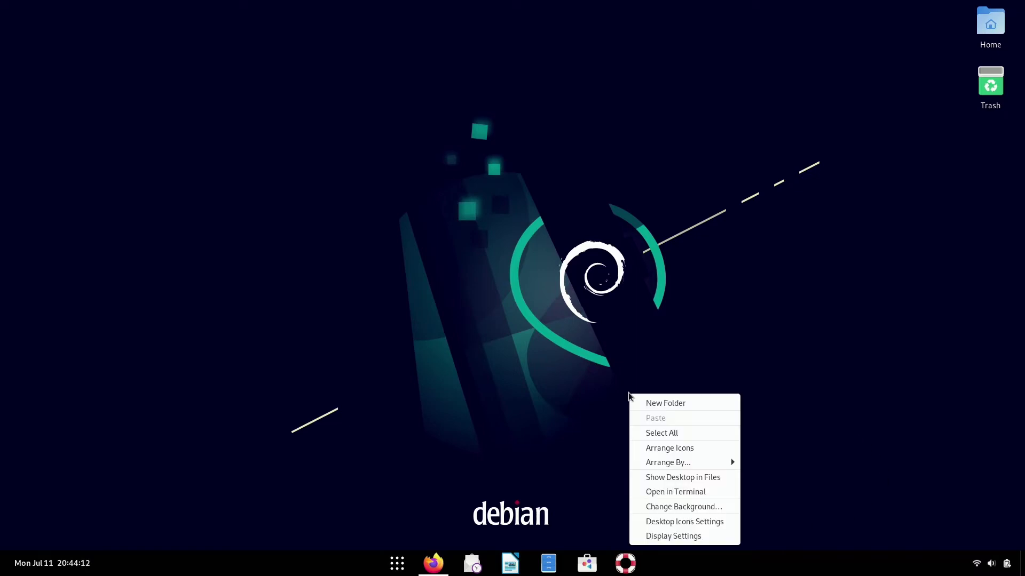
{"action": "left_click", "coordinate": [705, 510]}
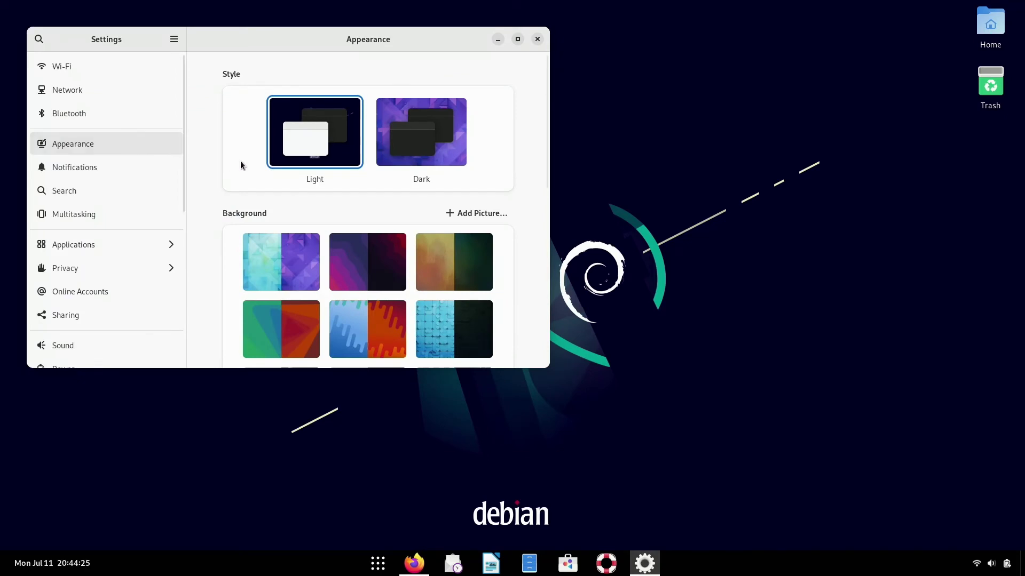
{"action": "left_click", "coordinate": [388, 151]}
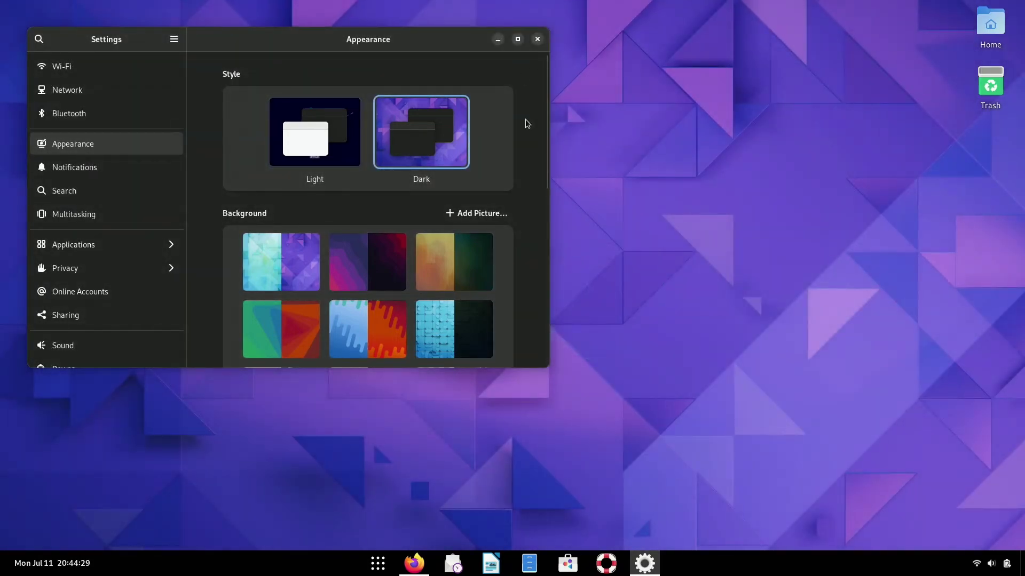
{"action": "scroll", "coordinate": [527, 123], "scroll_direction": "down", "scroll_amount": 1}
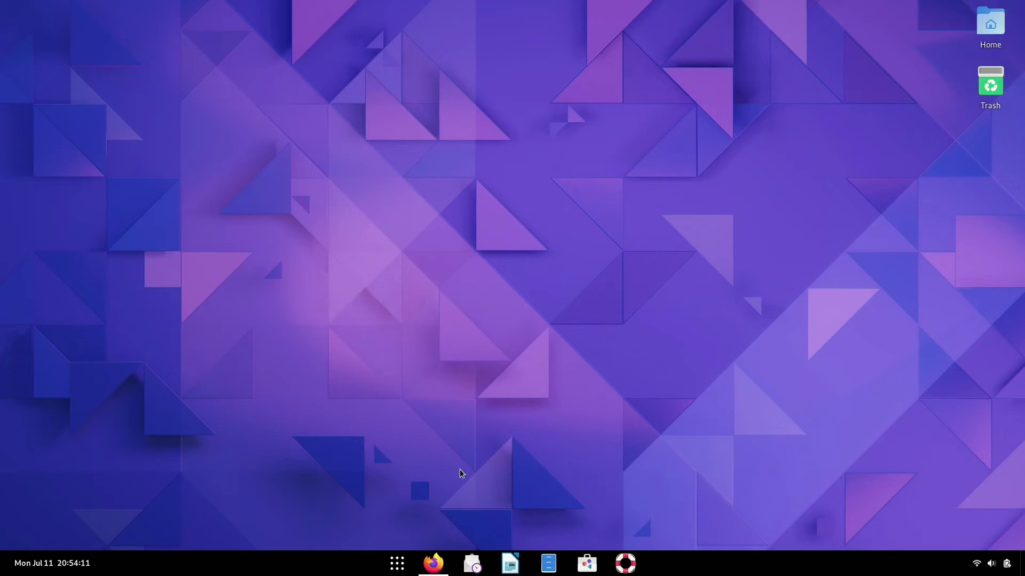
In Firefox, browse gnome-look.org's Full Icon Themes and open the Colloid icon theme page.
{"action": "mouse_move", "coordinate": [436, 565]}
{"action": "left_click", "coordinate": [482, 444]}
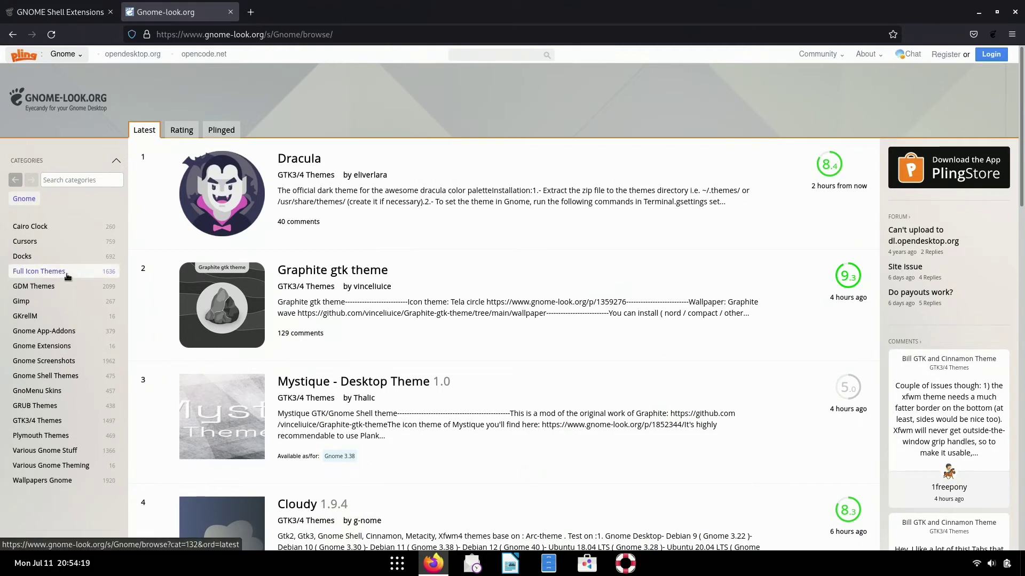
{"action": "left_click", "coordinate": [67, 276]}
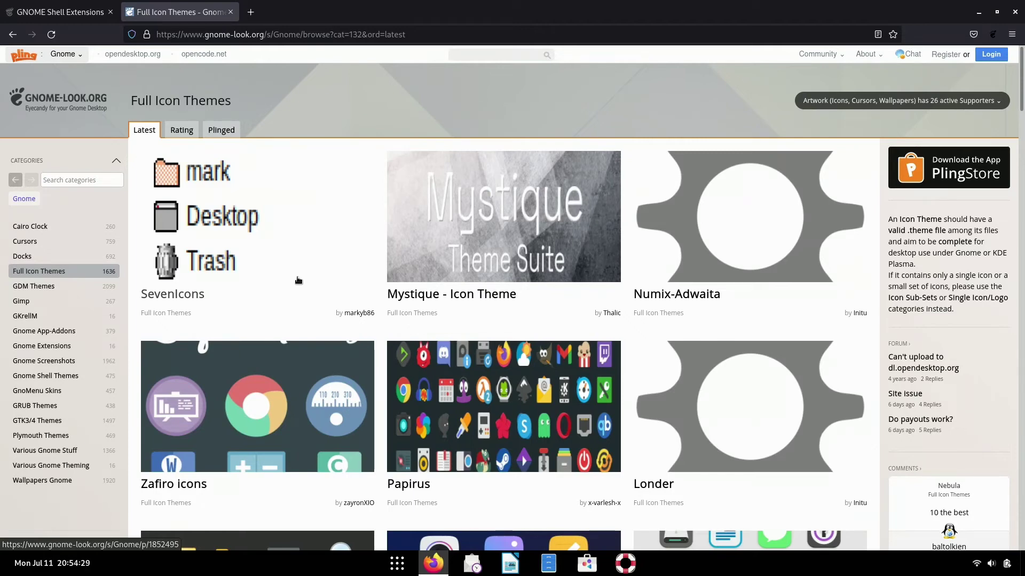
{"action": "scroll", "coordinate": [298, 281], "scroll_direction": "down", "scroll_amount": 5}
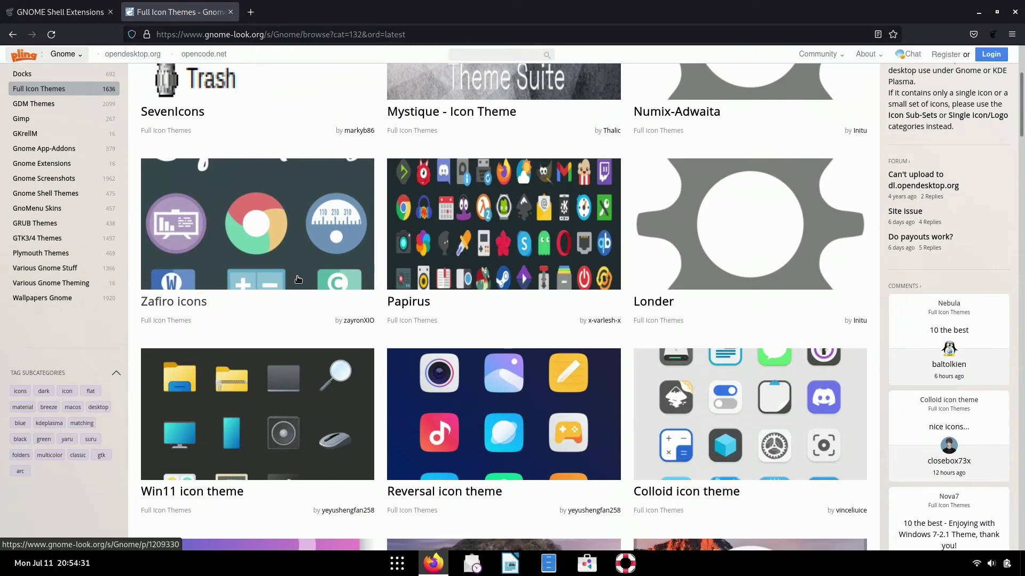
{"action": "scroll", "coordinate": [299, 280], "scroll_direction": "down", "scroll_amount": 1}
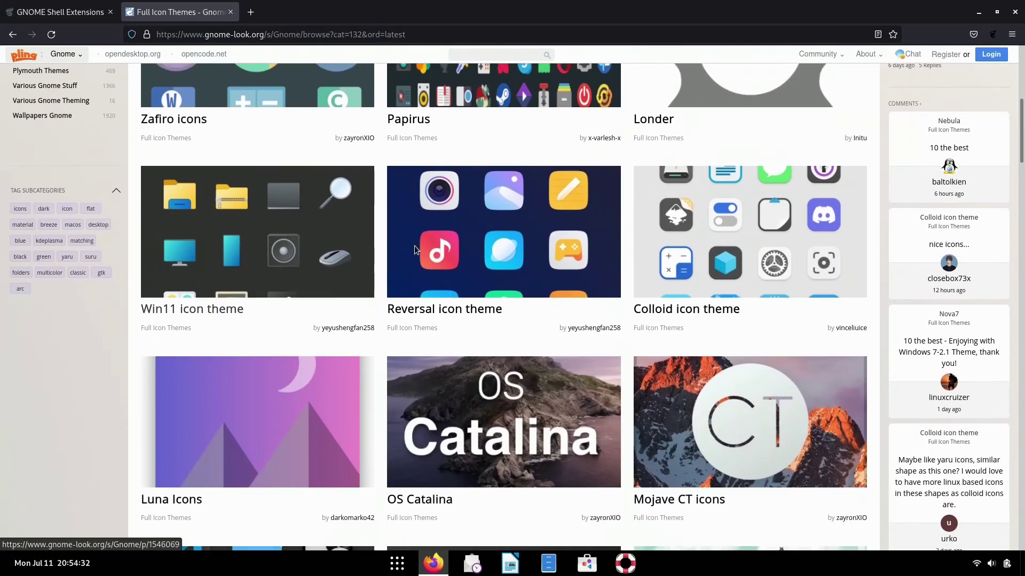
{"action": "left_click", "coordinate": [667, 238]}
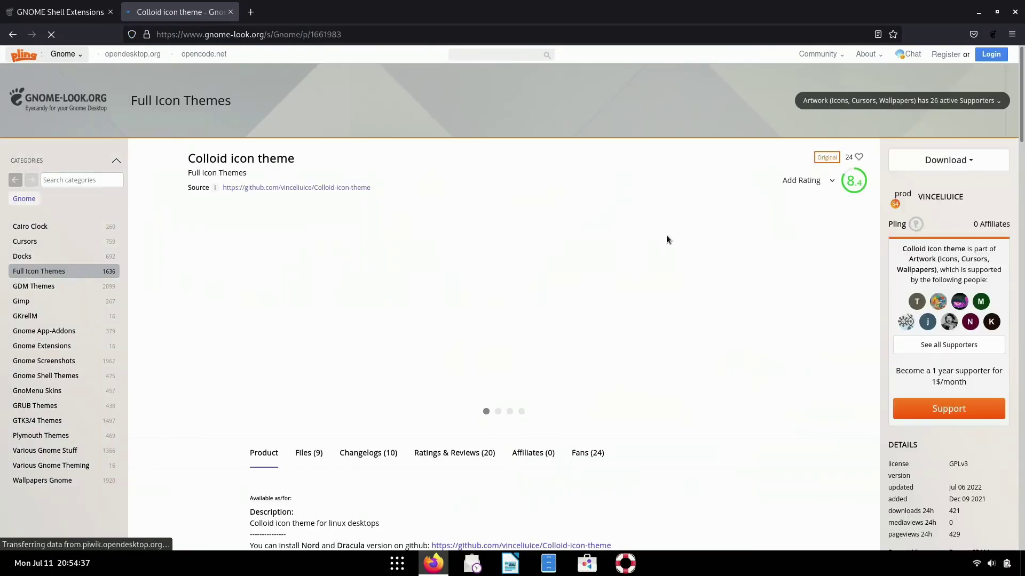
Preview the Colloid screenshot enlarged, then open the Files (9) tab listing the tar.xz archives.
{"action": "scroll", "coordinate": [665, 238], "scroll_direction": "down", "scroll_amount": 1}
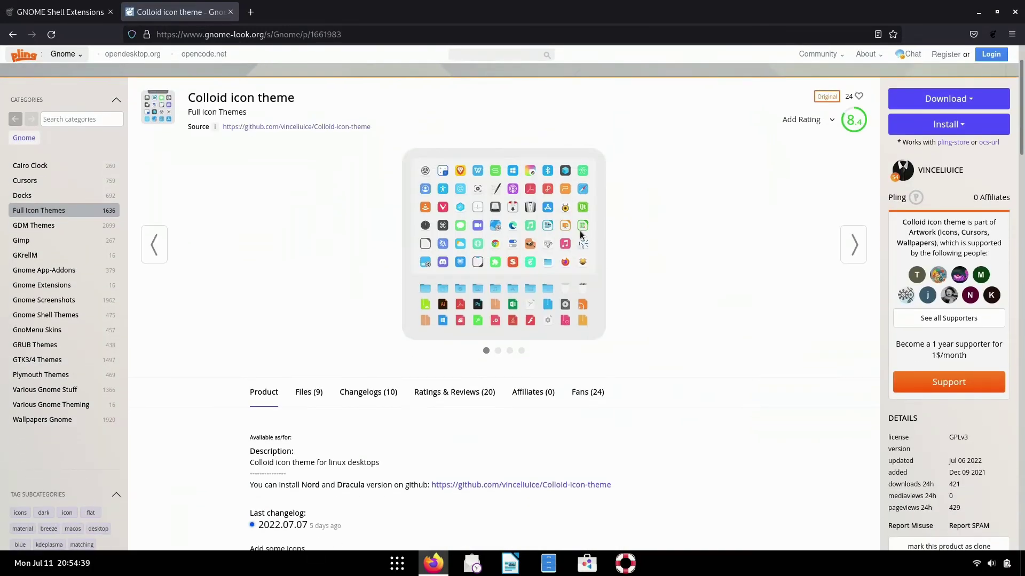
{"action": "left_click", "coordinate": [542, 240]}
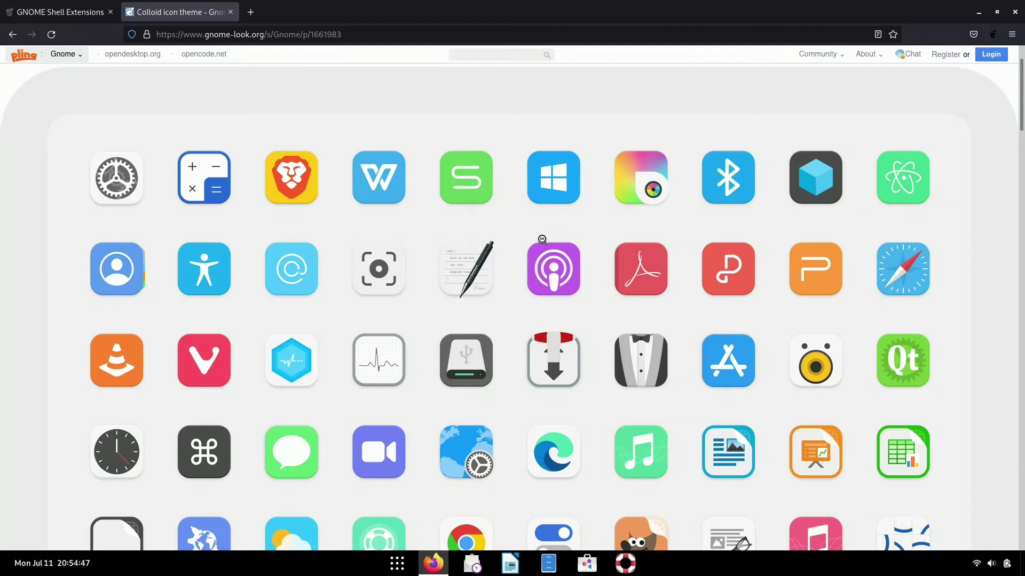
{"action": "scroll", "coordinate": [543, 239], "scroll_direction": "down", "scroll_amount": 4}
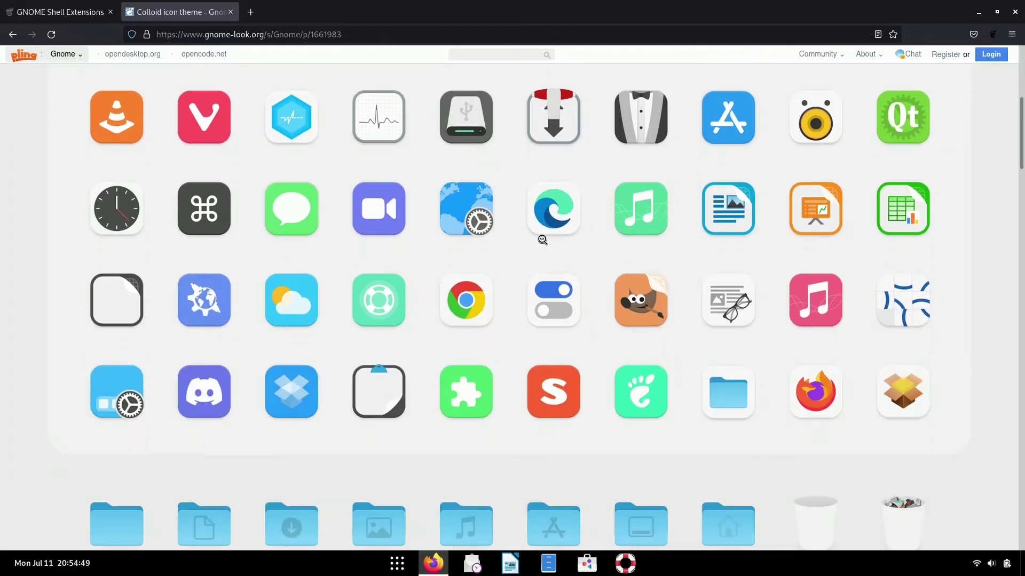
{"action": "left_click", "coordinate": [542, 239]}
{"action": "scroll", "coordinate": [528, 251], "scroll_direction": "up", "scroll_amount": 1}
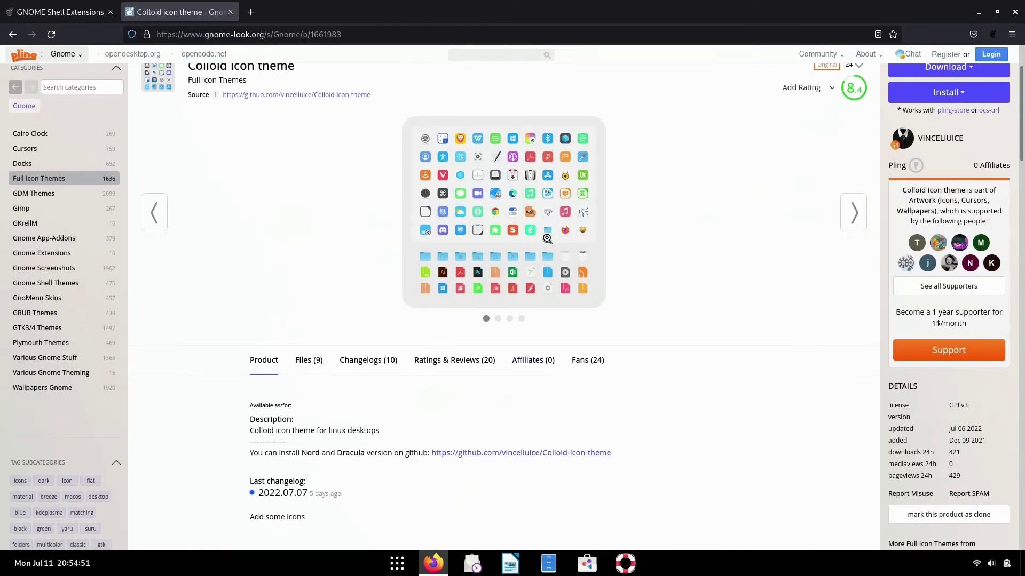
{"action": "left_click", "coordinate": [317, 361]}
{"action": "scroll", "coordinate": [565, 312], "scroll_direction": "down", "scroll_amount": 2}
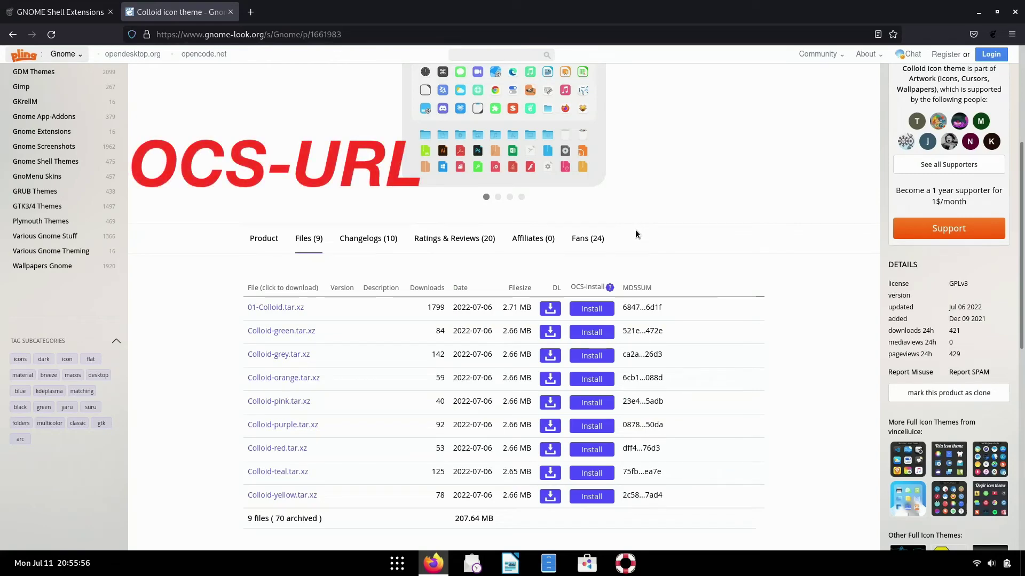
Open the ocs-url opendesktop.org page in a new tab from the OCS-install help.
{"action": "left_click", "coordinate": [609, 288]}
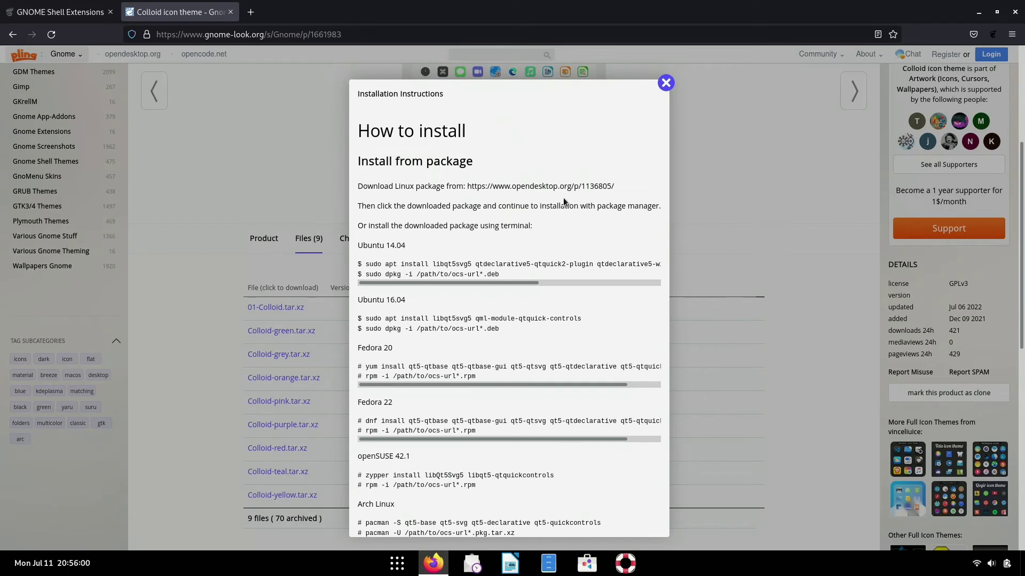
{"action": "right_click", "coordinate": [541, 189]}
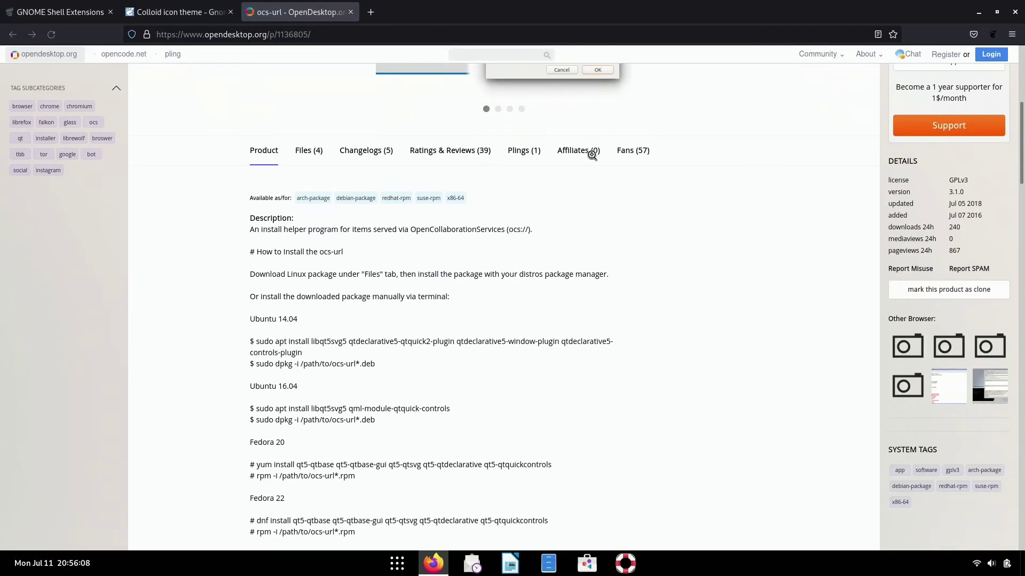
{"action": "scroll", "coordinate": [591, 155], "scroll_direction": "down", "scroll_amount": 1}
Download ocs-url_3.1.0-0ubuntu1_amd64.deb from the Files tab and choose Save File.
{"action": "left_click", "coordinate": [318, 94]}
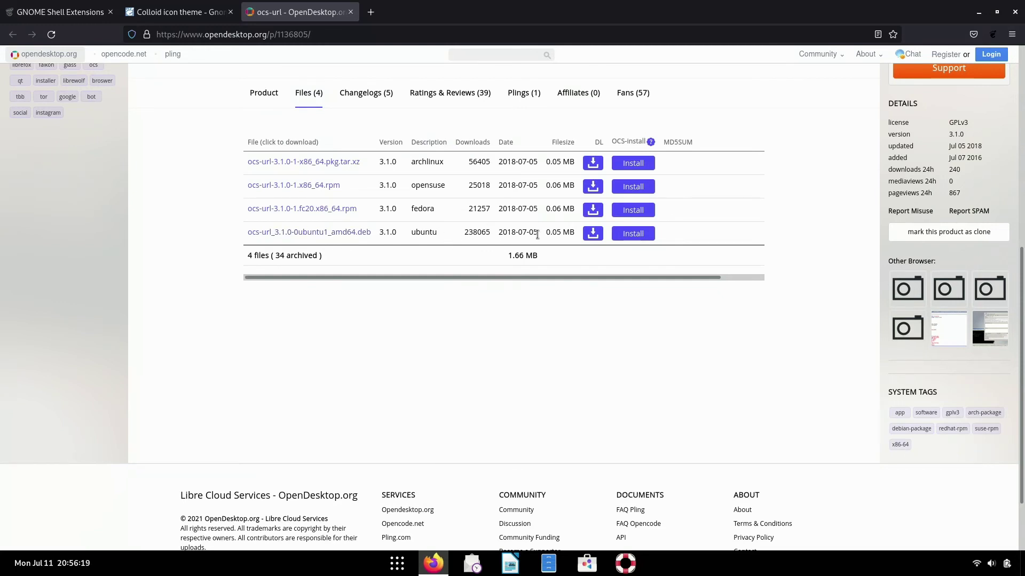
{"action": "left_click", "coordinate": [591, 238]}
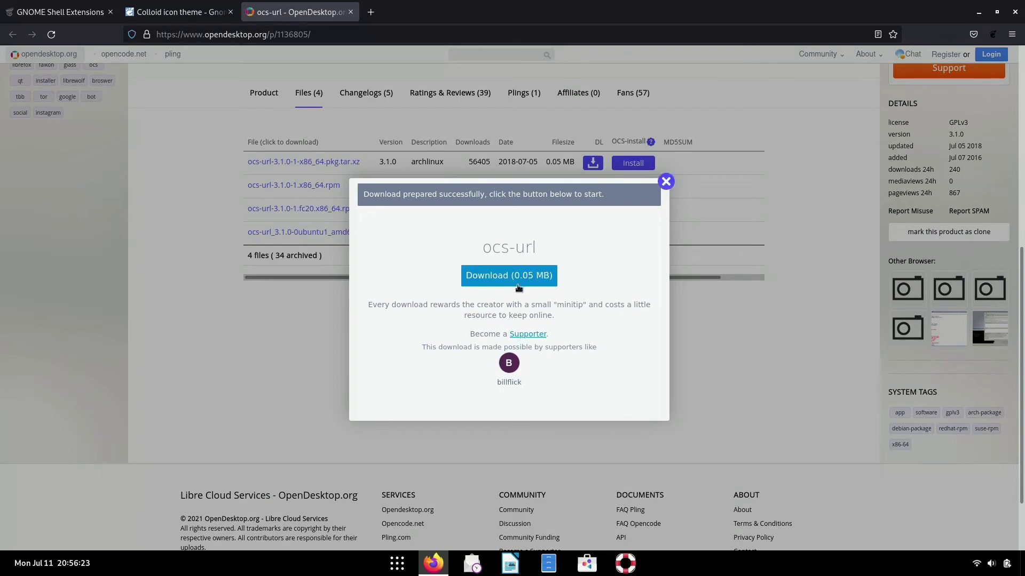
{"action": "left_click", "coordinate": [518, 287]}
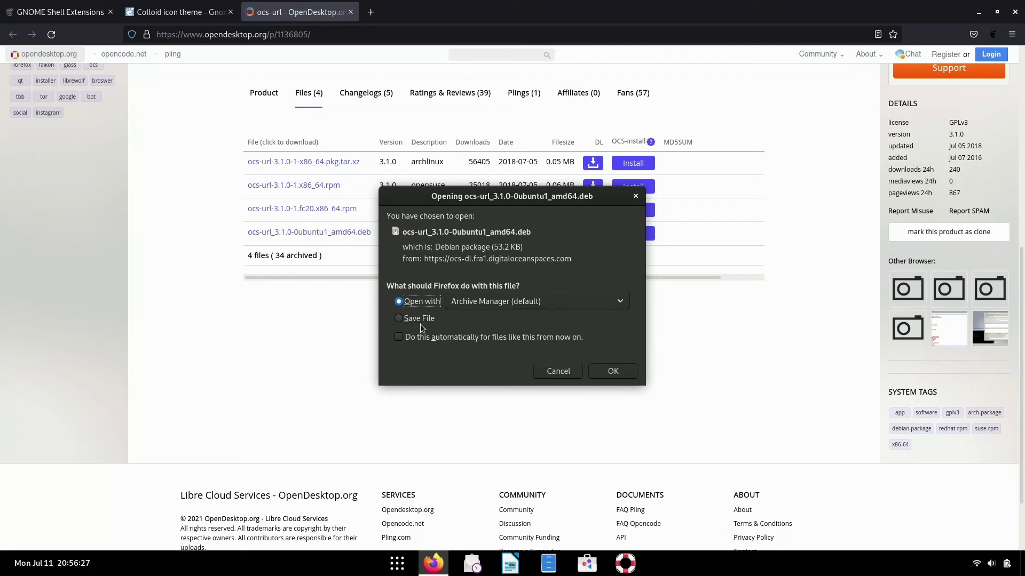
{"action": "left_click", "coordinate": [413, 320]}
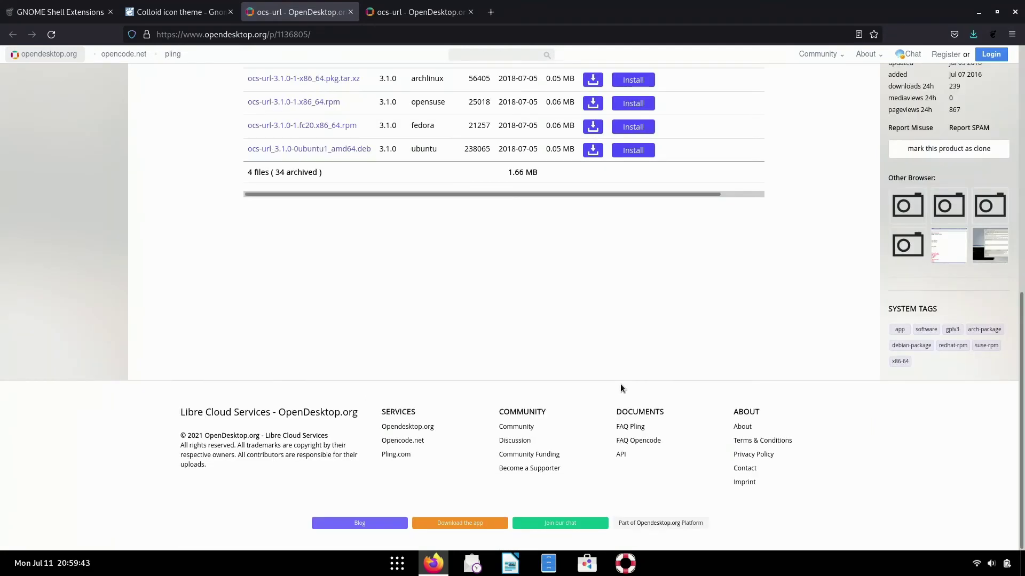
Open a terminal, run cd Downloads and ls to find ocs-url_3.1.0-0ubuntu1_amd64.deb.
{"action": "key", "text": "ctrl+alt+t"}
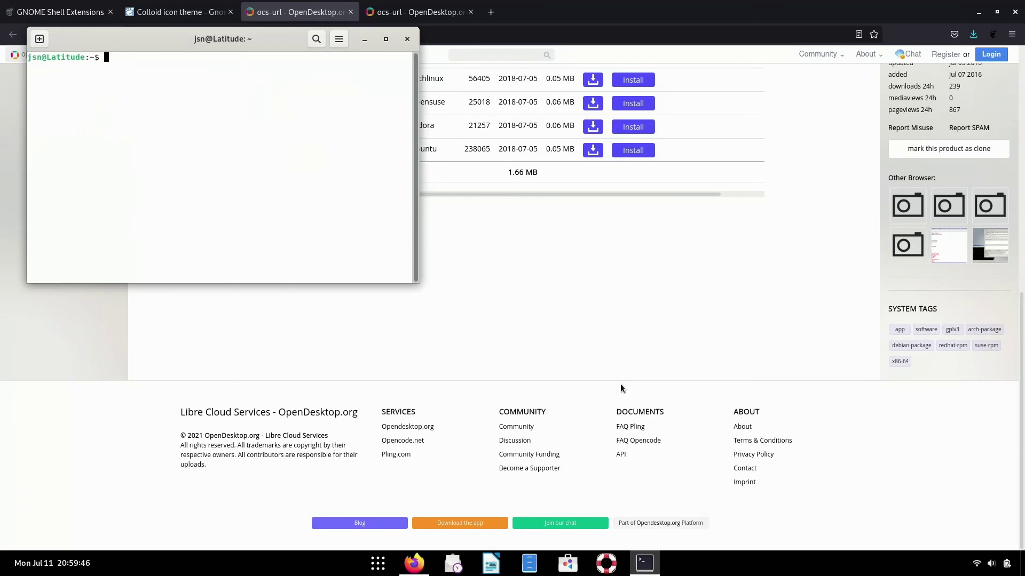
{"action": "type", "text": "cd Downloads"}
{"action": "key", "text": "Return"}
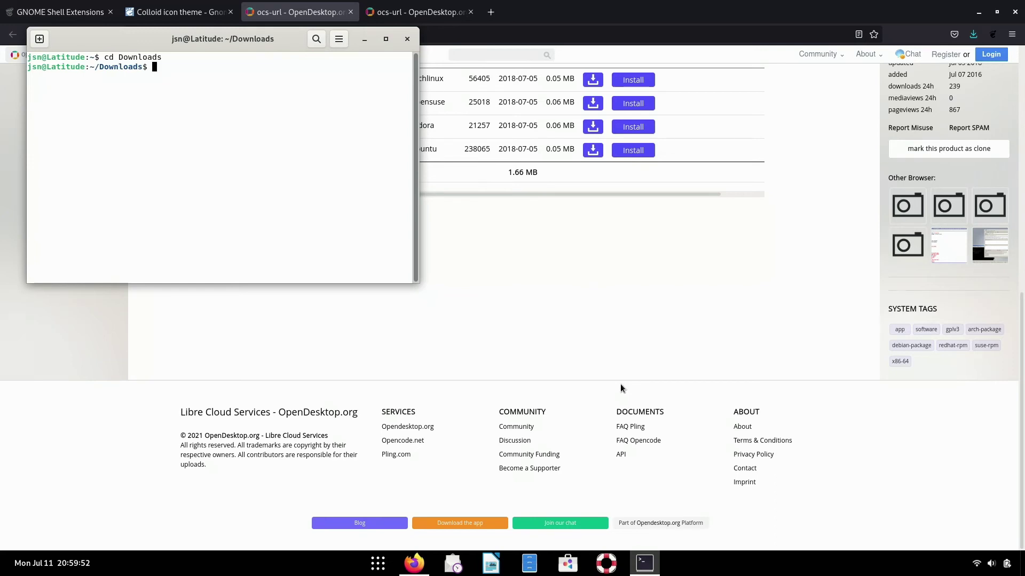
{"action": "type", "text": "ls"}
{"action": "key", "text": "Return"}
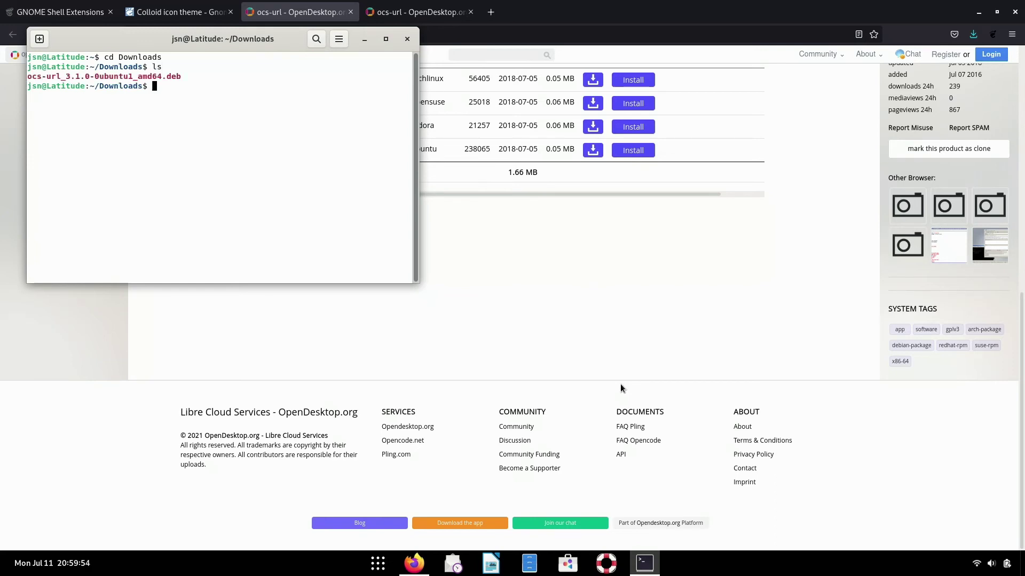
{"action": "triple_click", "coordinate": [145, 75]}
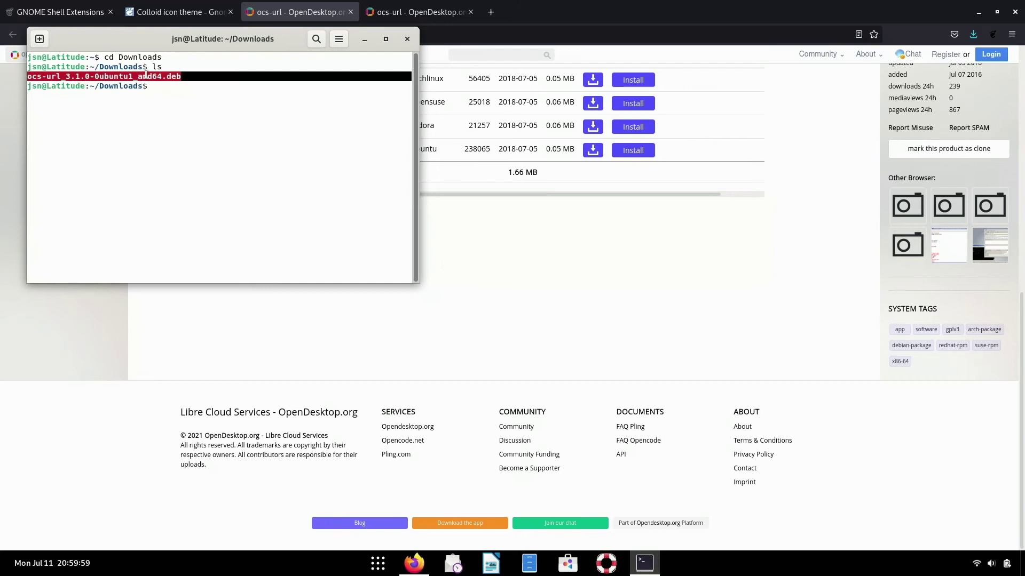
{"action": "left_click", "coordinate": [213, 97]}
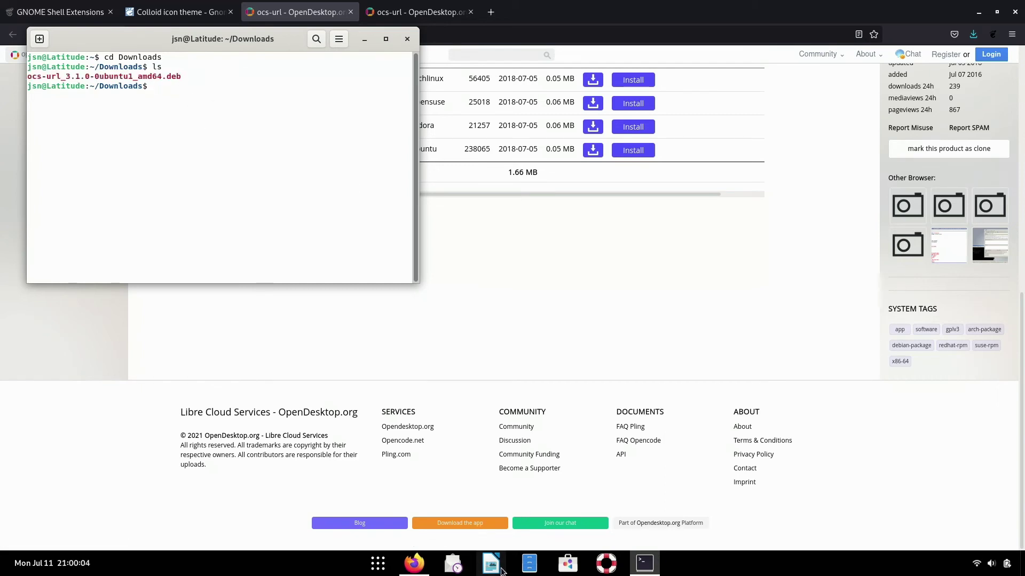
From Home's Downloads folder, open the ocs-url .deb with Software Install via Open With Other Application.
{"action": "left_click", "coordinate": [980, 10]}
{"action": "double_click", "coordinate": [981, 19]}
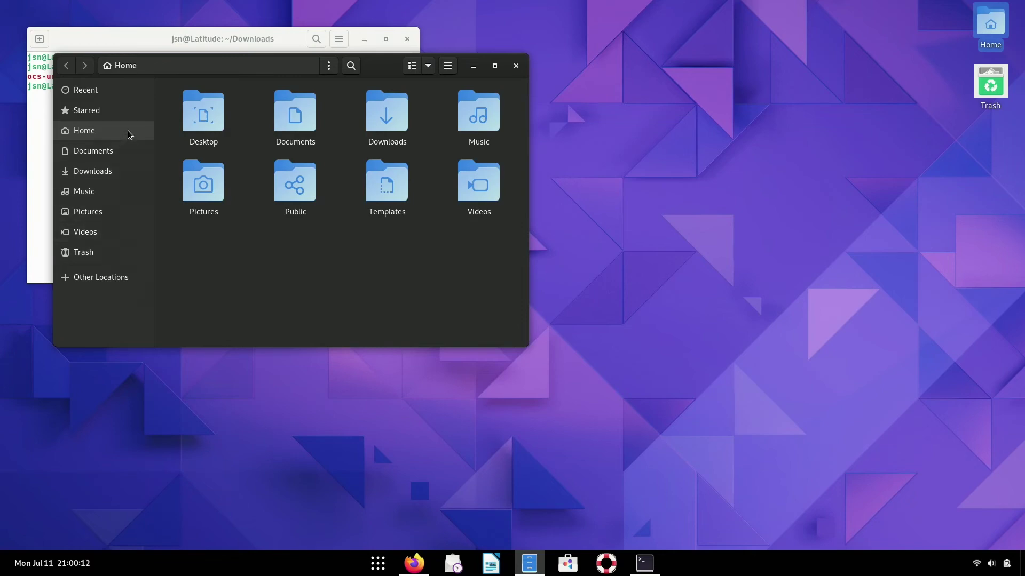
{"action": "left_click", "coordinate": [108, 173]}
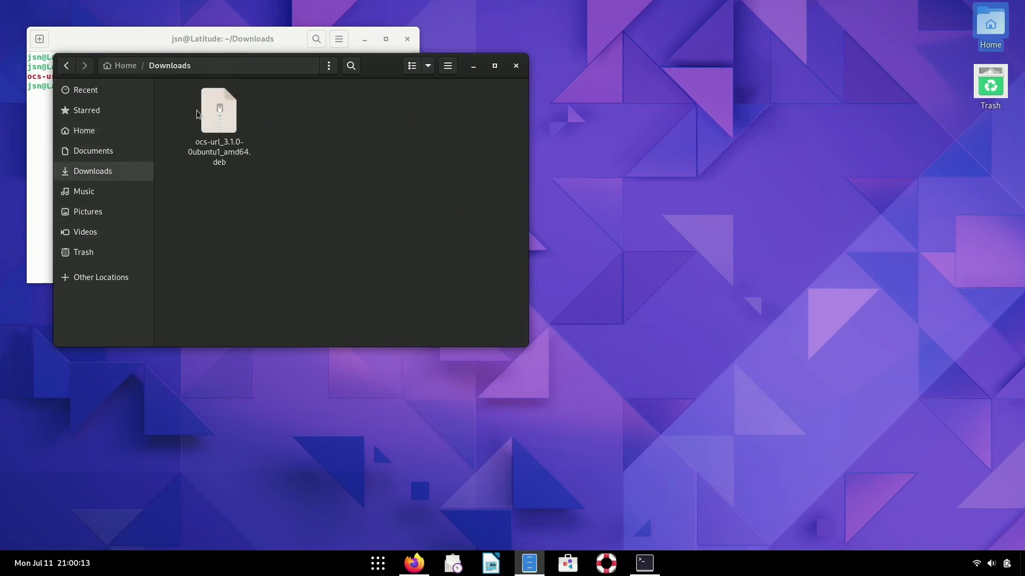
{"action": "right_click", "coordinate": [224, 116]}
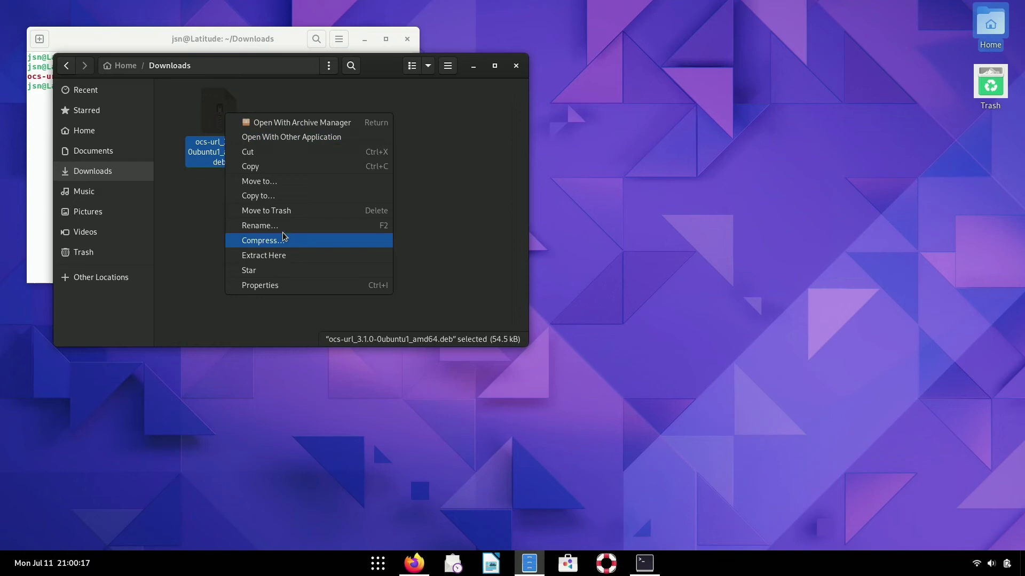
{"action": "left_click", "coordinate": [306, 137]}
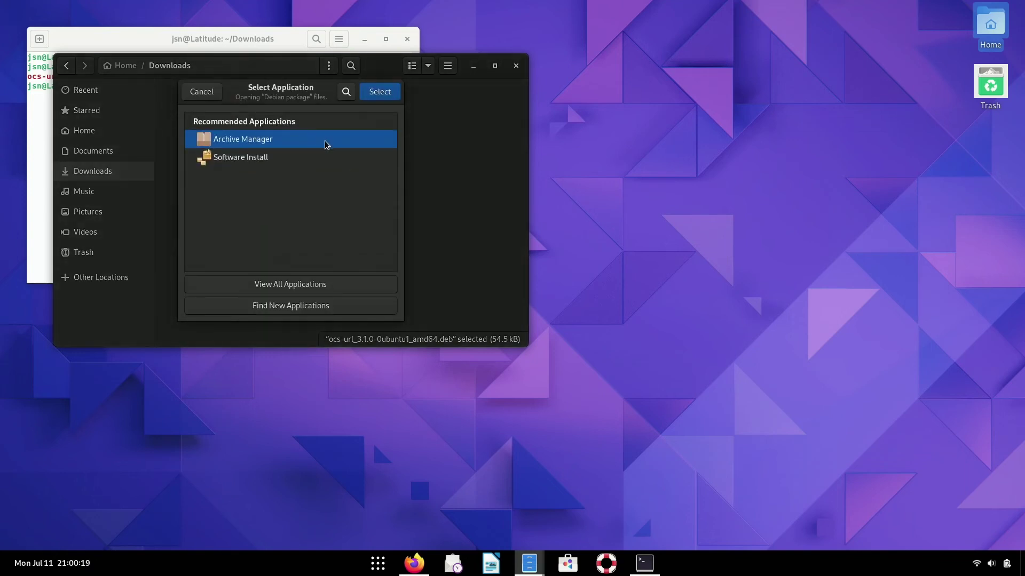
{"action": "left_click", "coordinate": [244, 158]}
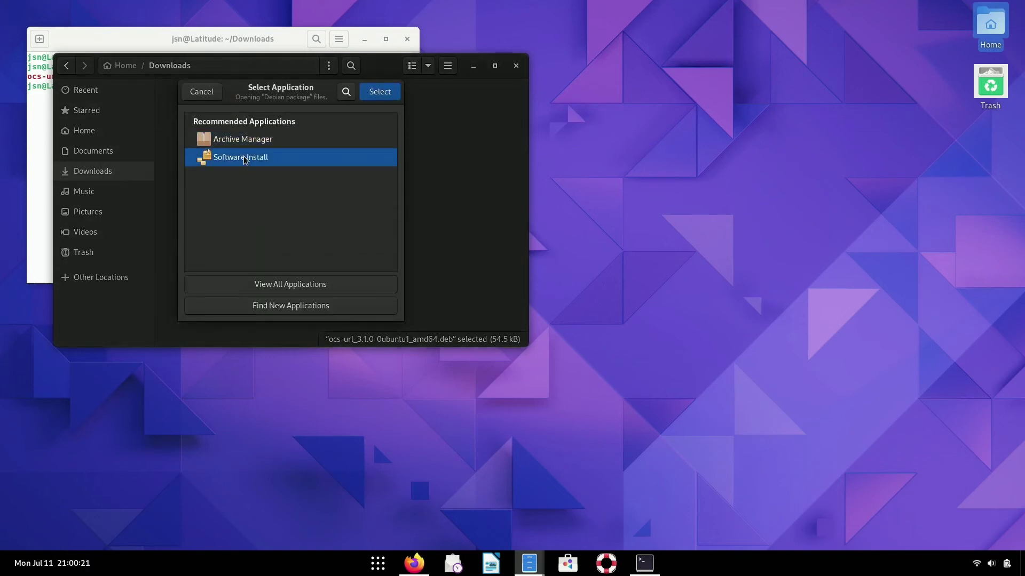
{"action": "left_click", "coordinate": [375, 93]}
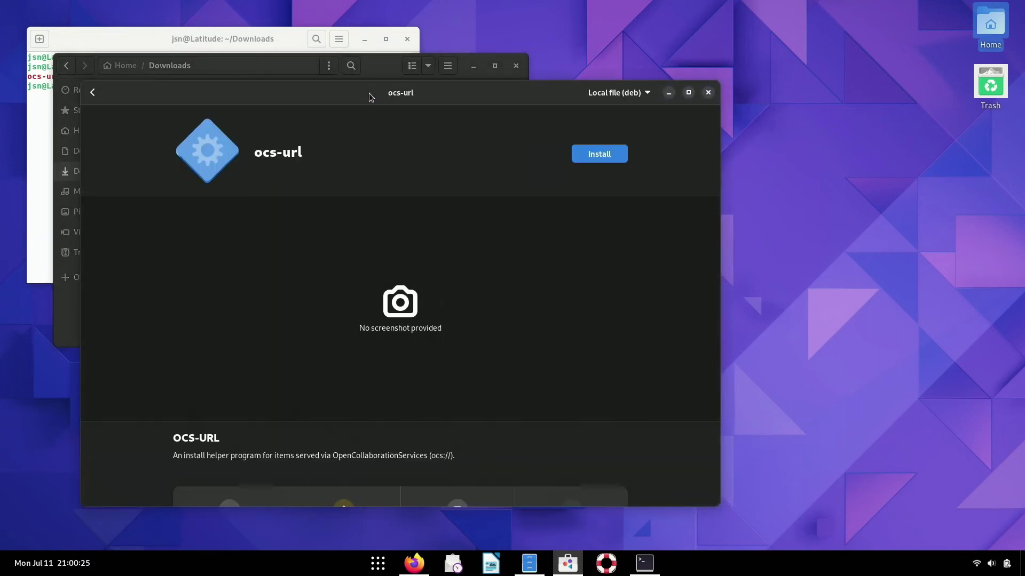
Install ocs-url, authenticate with the account password, then close the Software window.
{"action": "left_click", "coordinate": [592, 156]}
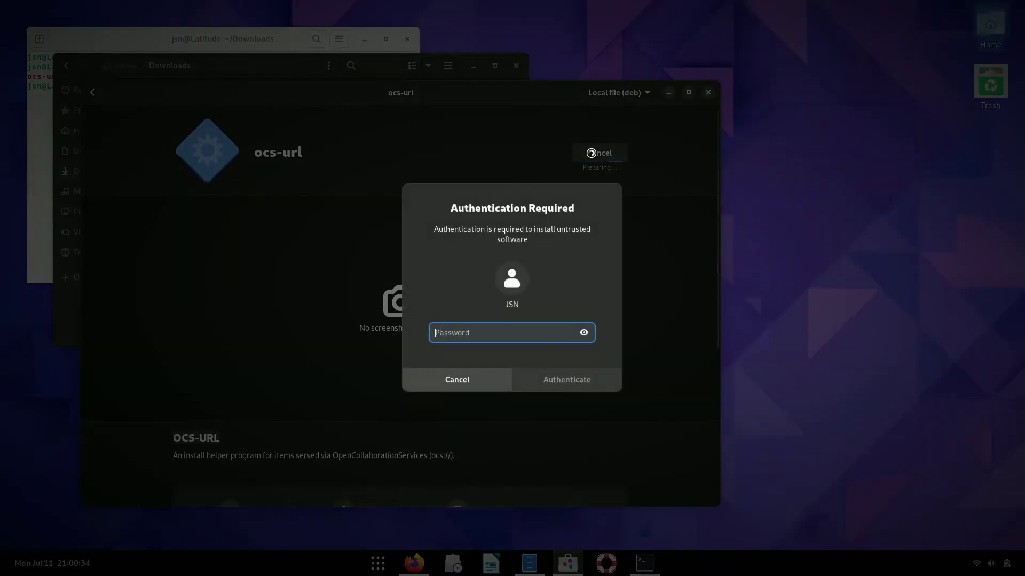
{"action": "type", "text": "*********"}
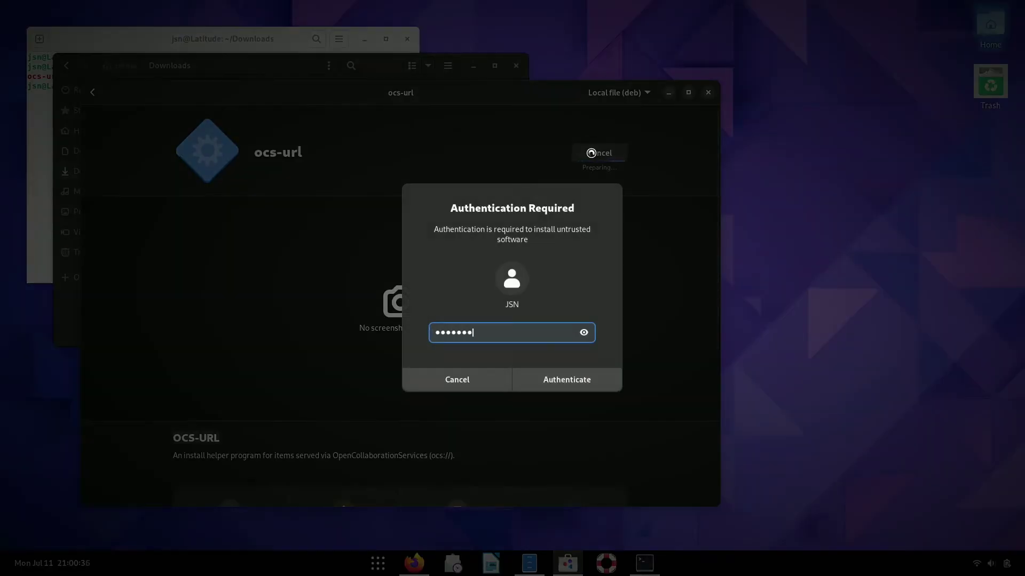
{"action": "key", "text": "Return"}
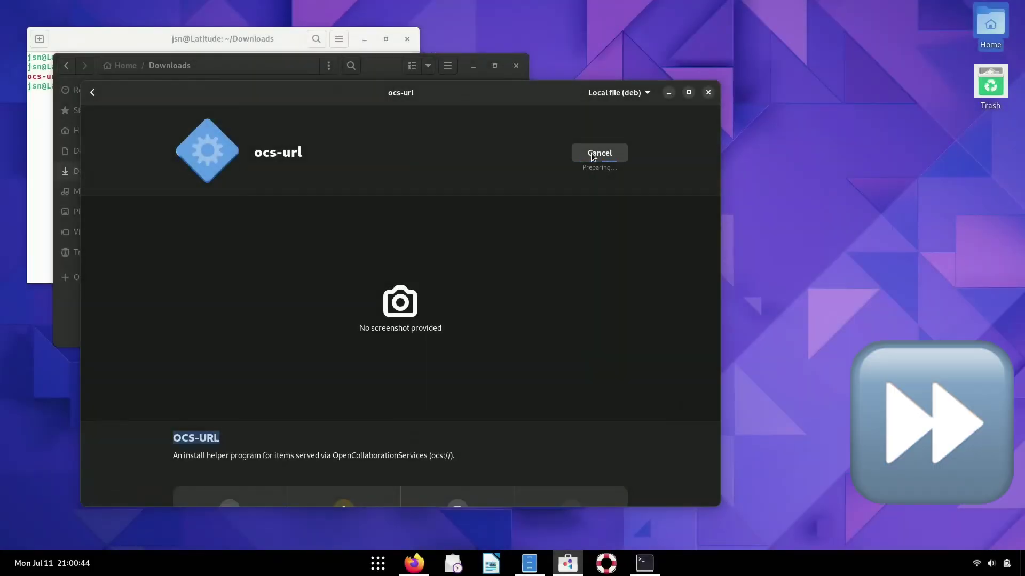
{"action": "left_click", "coordinate": [708, 92]}
Close the Downloads file window and bring Firefox back to the front.
{"action": "left_click", "coordinate": [516, 65]}
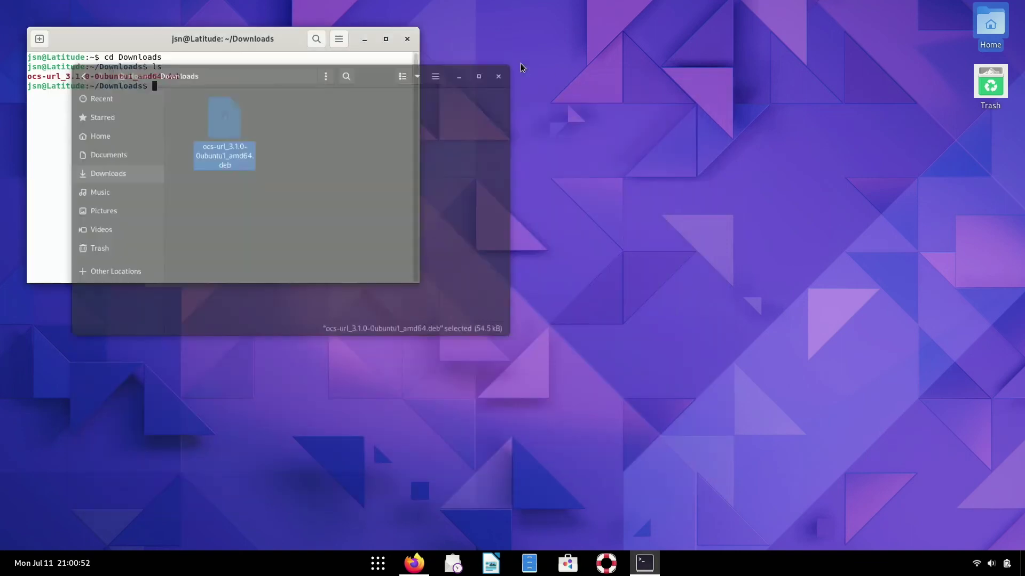
{"action": "left_click", "coordinate": [409, 568]}
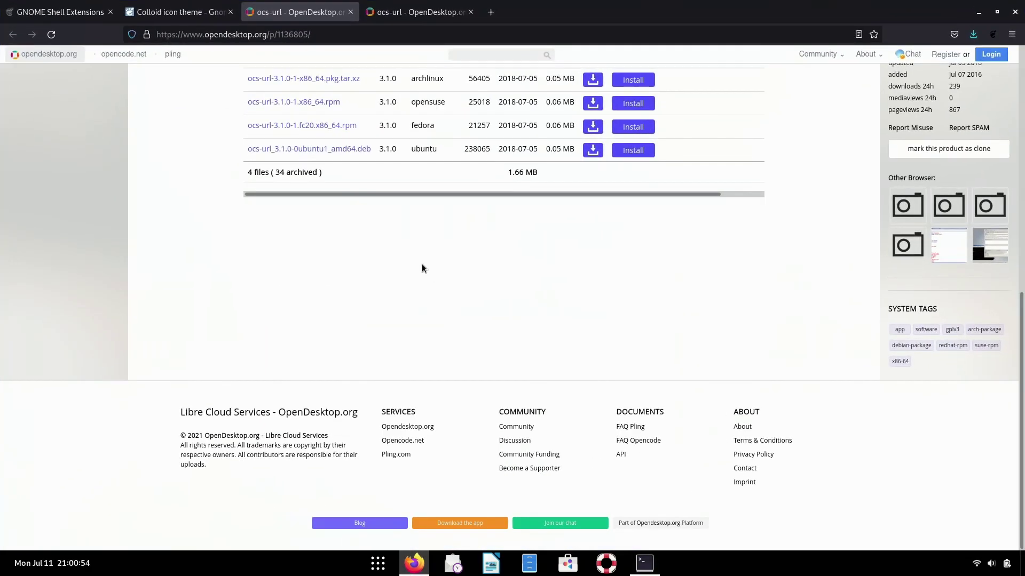
{"action": "scroll", "coordinate": [348, 155], "scroll_direction": "up", "scroll_amount": 7}
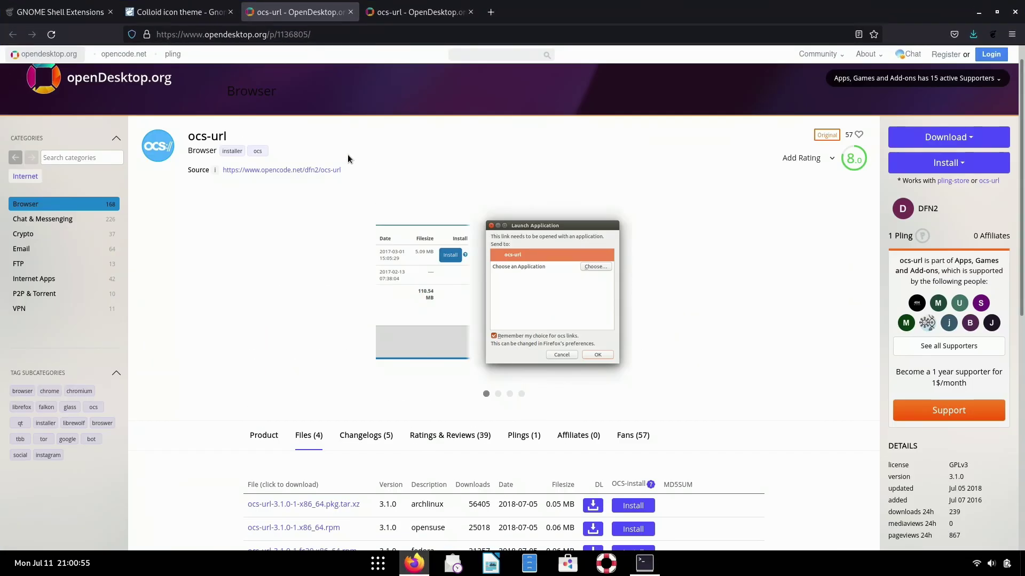
On the Colloid icon theme page, install 01-Colloid.tar.xz and confirm the 2.71 MB download.
{"action": "left_click", "coordinate": [180, 13]}
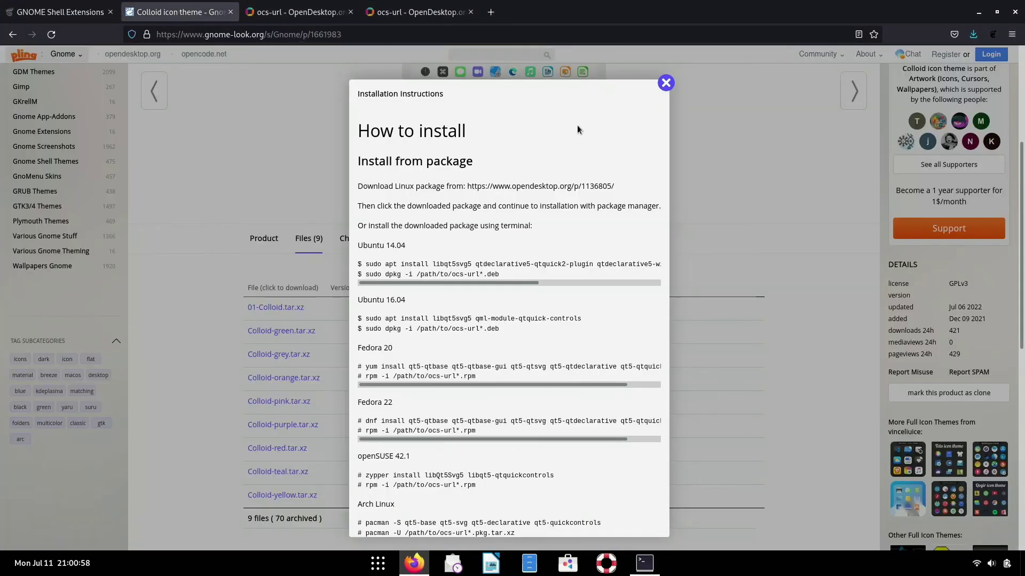
{"action": "left_click", "coordinate": [665, 83]}
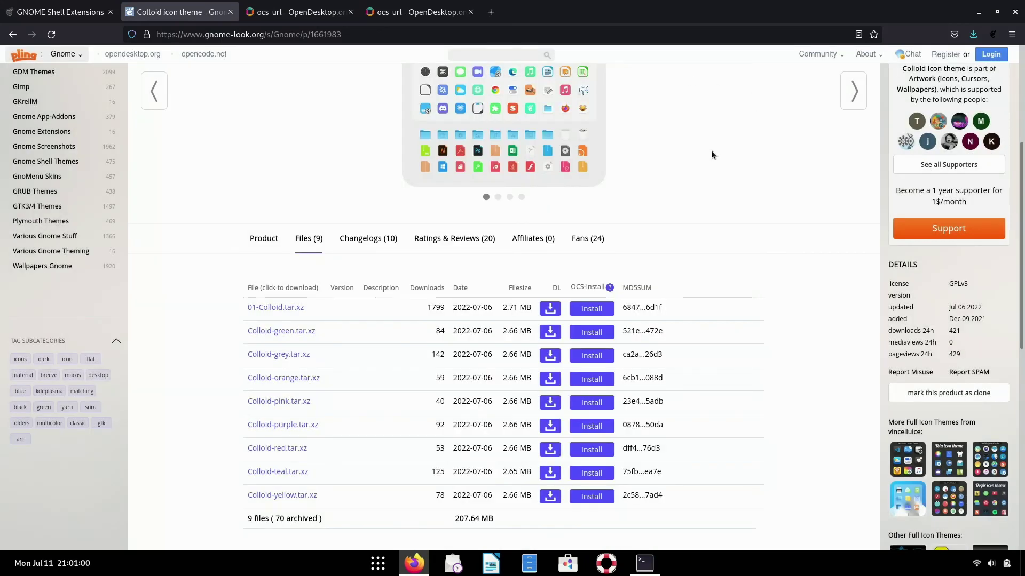
{"action": "scroll", "coordinate": [711, 155], "scroll_direction": "down", "scroll_amount": 3}
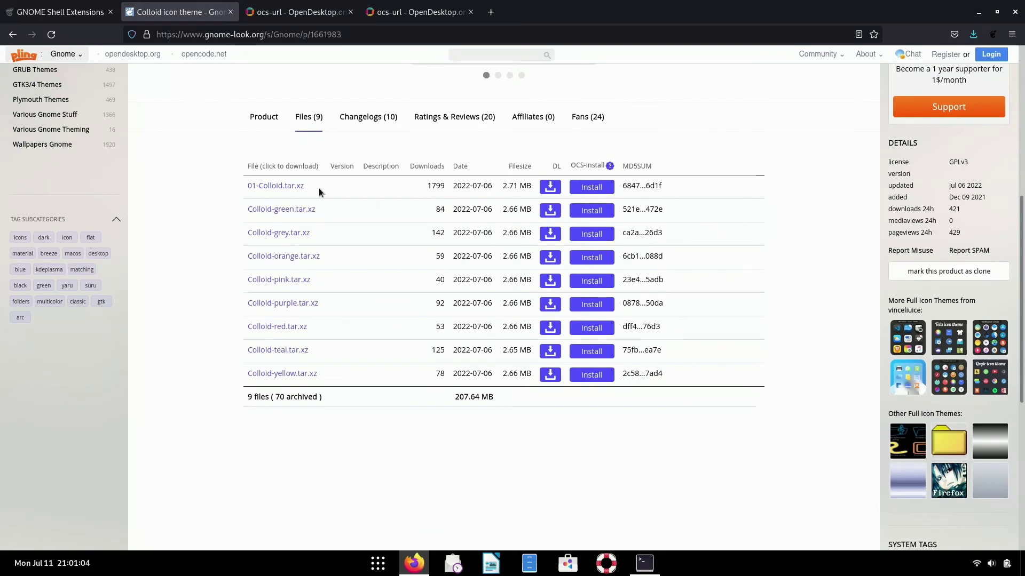
{"action": "left_click", "coordinate": [597, 187]}
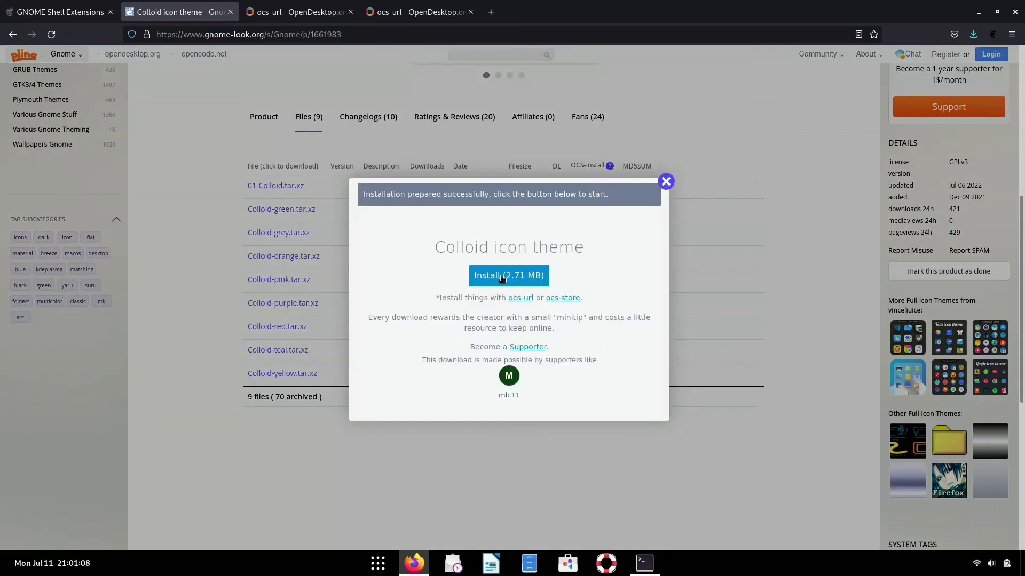
{"action": "left_click", "coordinate": [502, 277]}
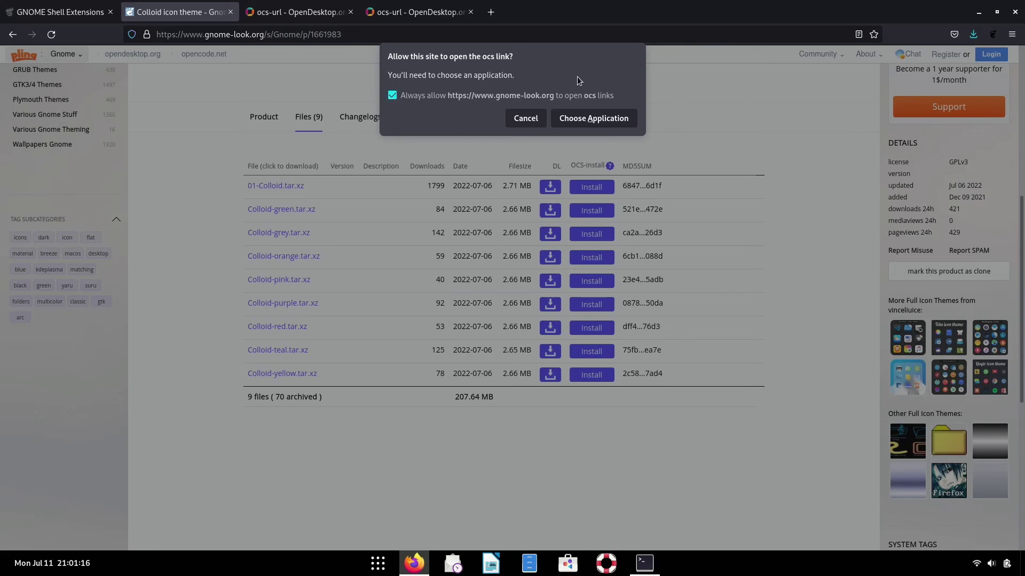
Always open ocs links with ocs-url, install 01-Colloid.tar.xz, and dismiss the success message.
{"action": "left_click", "coordinate": [578, 110]}
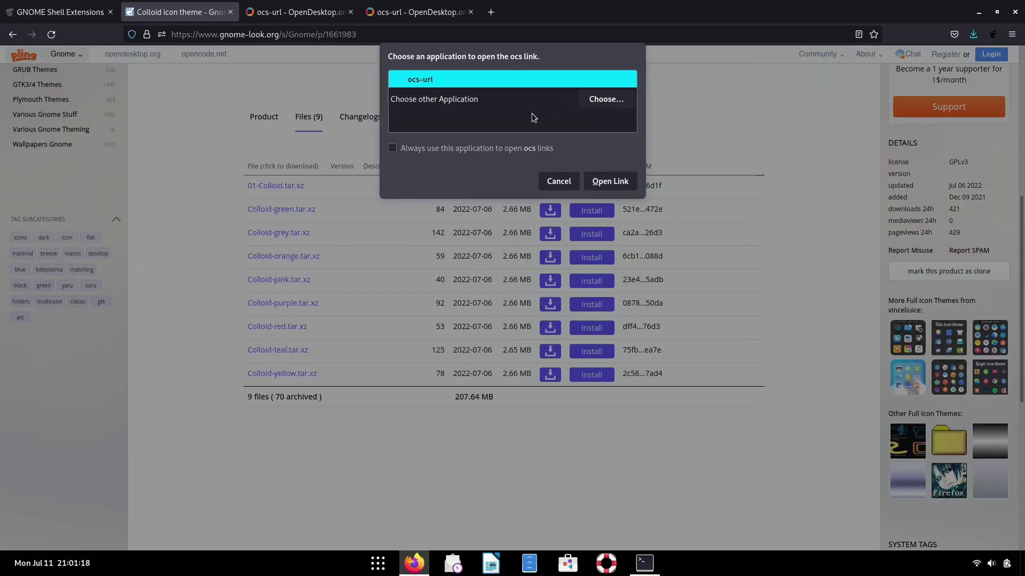
{"action": "left_click", "coordinate": [427, 149]}
{"action": "left_click", "coordinate": [608, 183]}
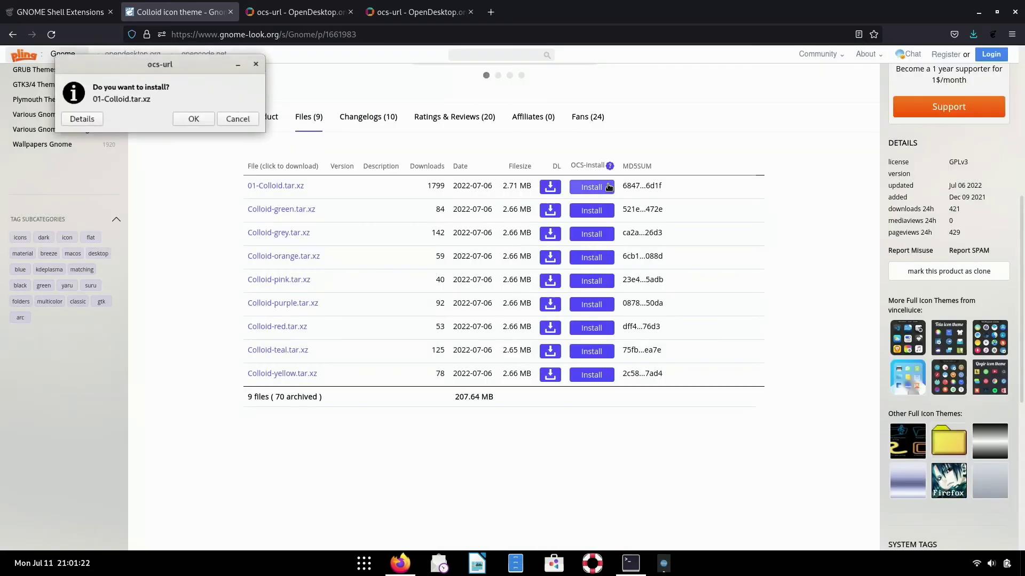
{"action": "left_click", "coordinate": [198, 121]}
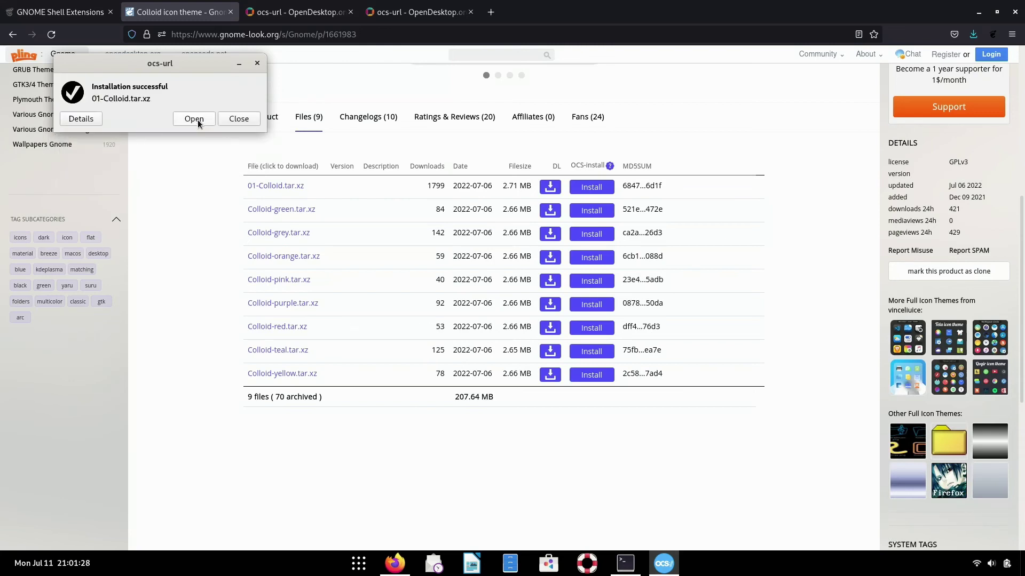
{"action": "left_click", "coordinate": [239, 118]}
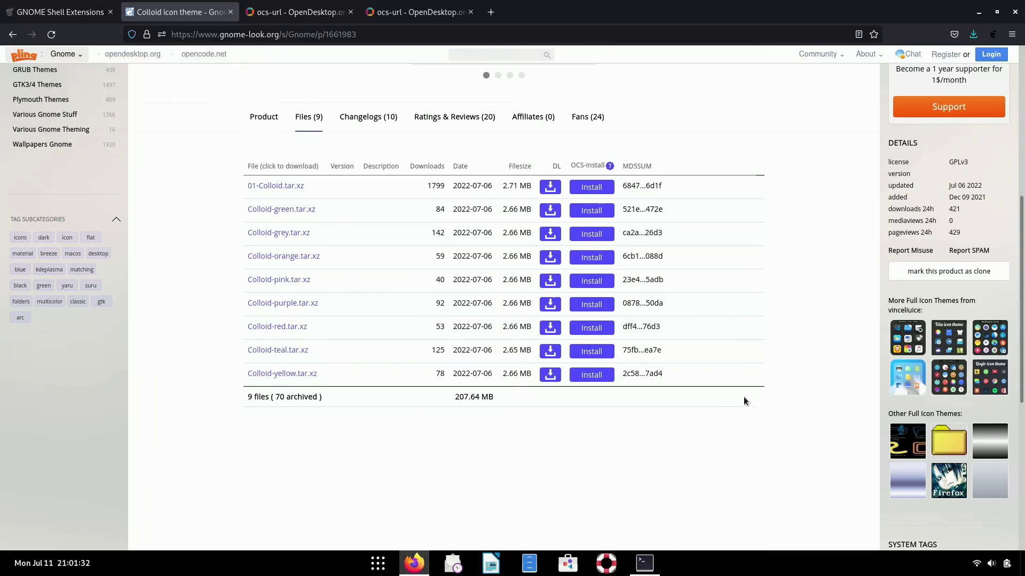
Quit the Terminal from the dock and launch Tweaks by searching 'tweak'.
{"action": "right_click", "coordinate": [645, 566]}
{"action": "left_click", "coordinate": [632, 535]}
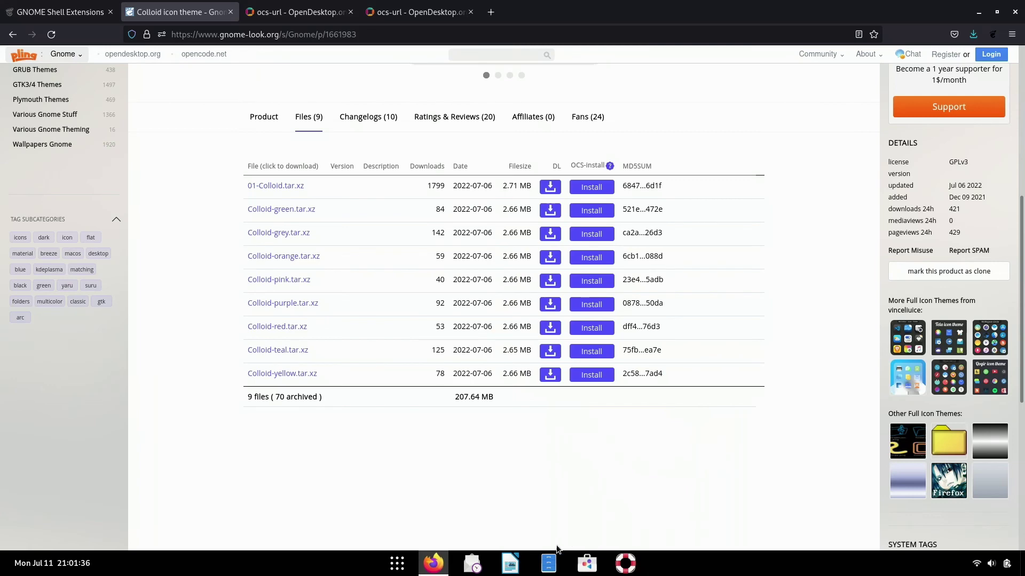
{"action": "left_click", "coordinate": [397, 565]}
{"action": "type", "text": "tweak"}
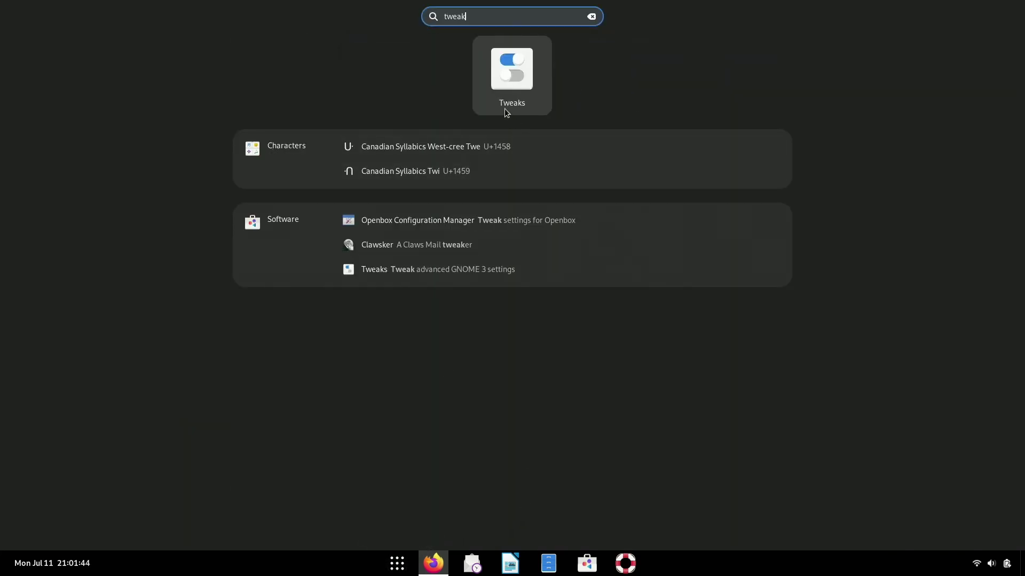
{"action": "left_click", "coordinate": [505, 109]}
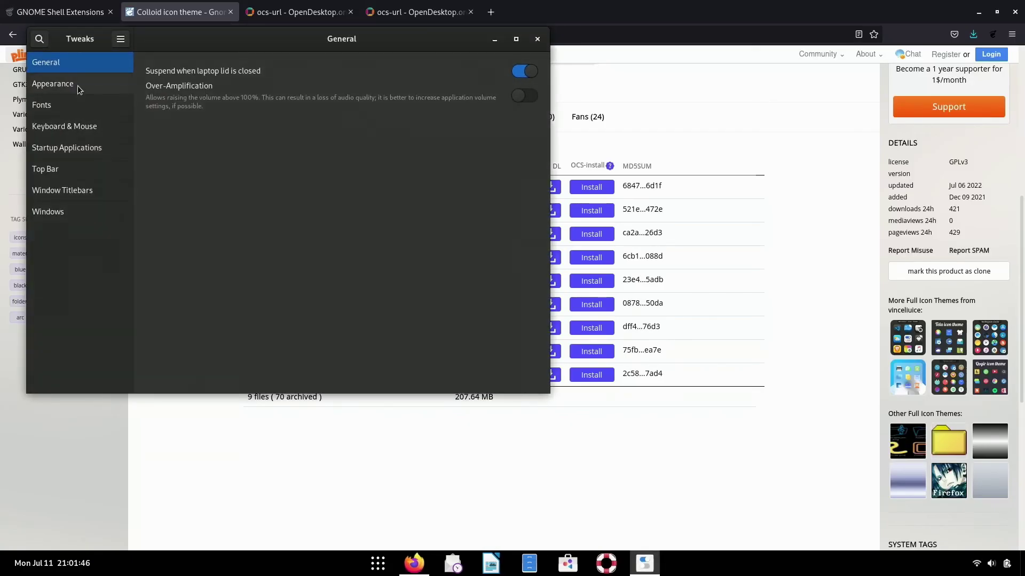
Set the Icons theme under Appearance to Colloid-dark.
{"action": "left_click", "coordinate": [78, 84]}
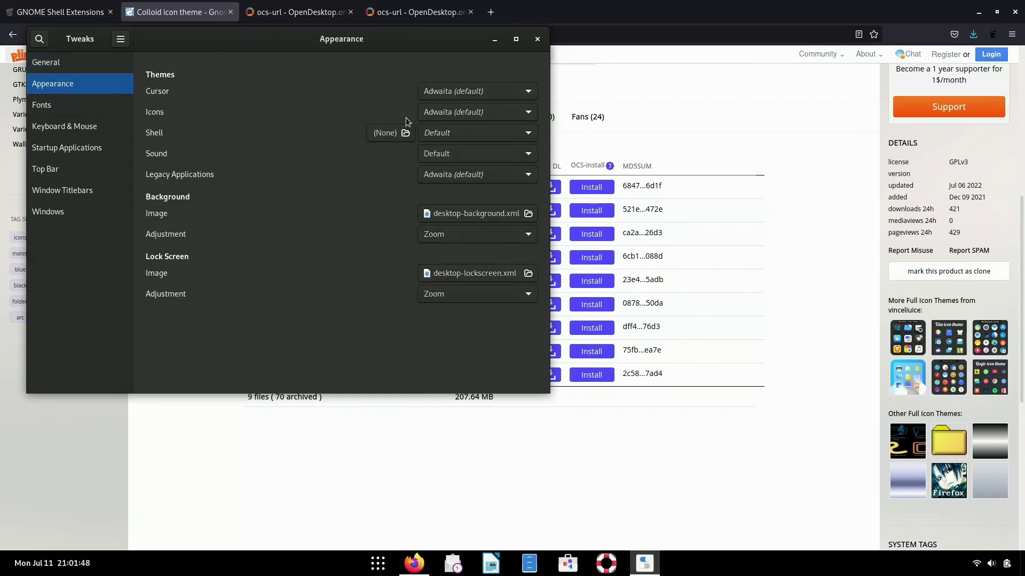
{"action": "left_click", "coordinate": [447, 109]}
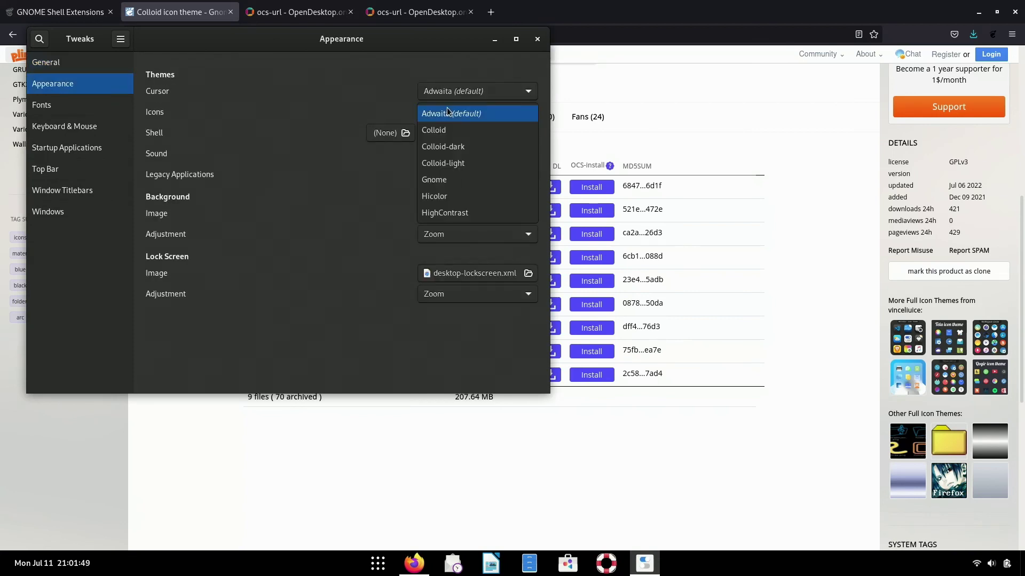
{"action": "left_click", "coordinate": [479, 146]}
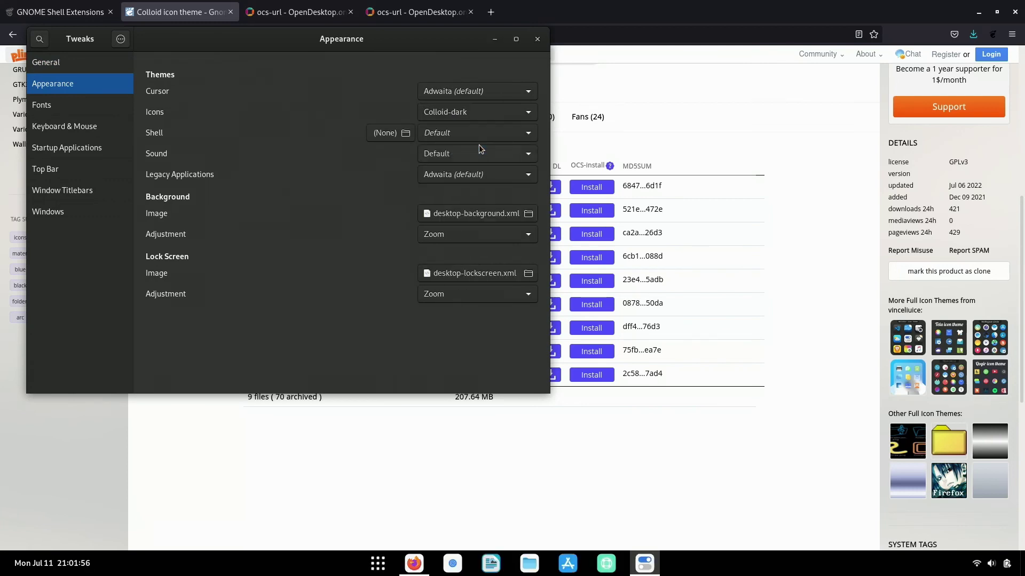
Close Tweaks, minimise Firefox, and open the system status menu in the bottom-right tray.
{"action": "left_click", "coordinate": [537, 39]}
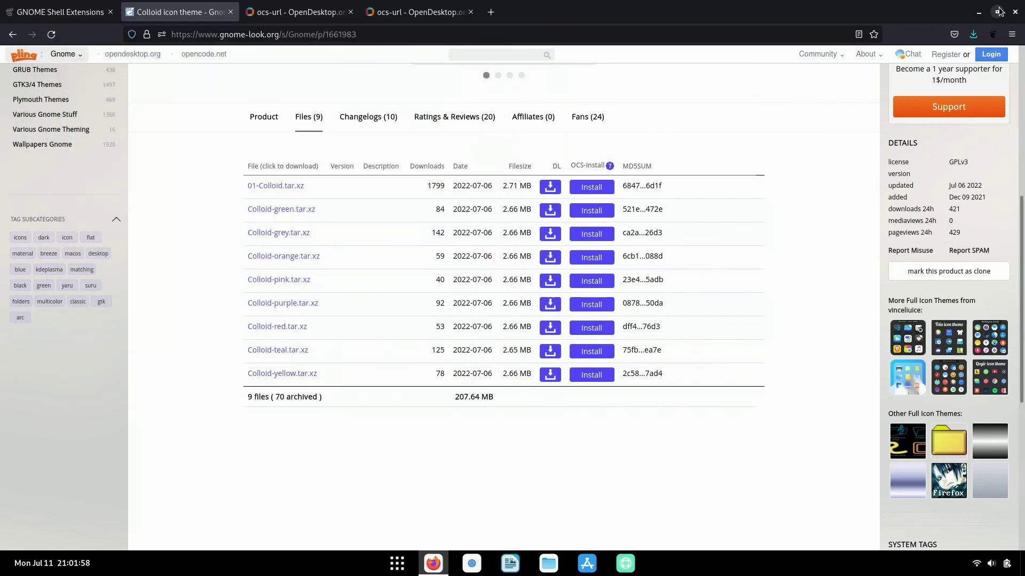
{"action": "left_click", "coordinate": [979, 13]}
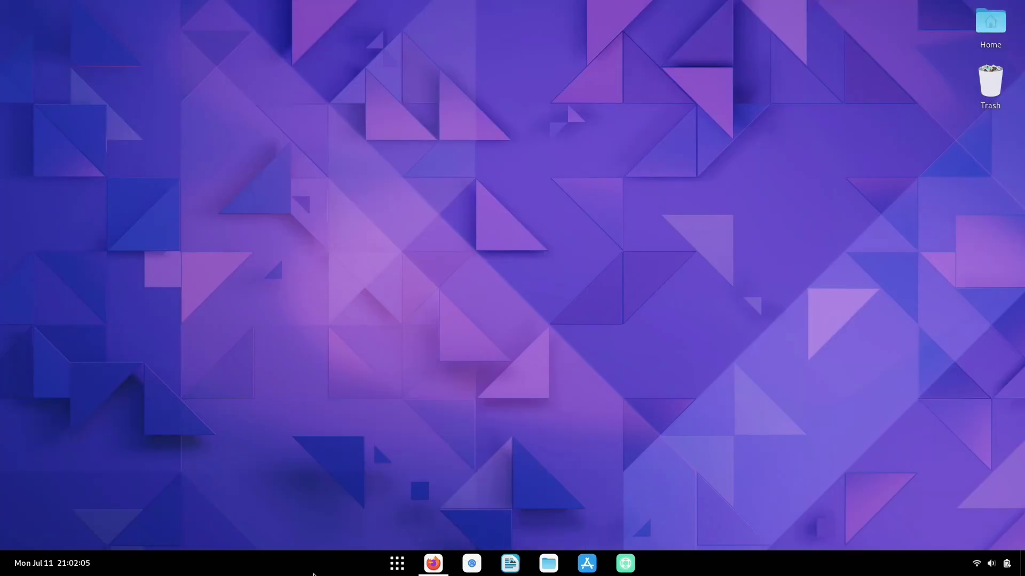
{"action": "left_click", "coordinate": [397, 564]}
{"action": "left_click", "coordinate": [996, 568]}
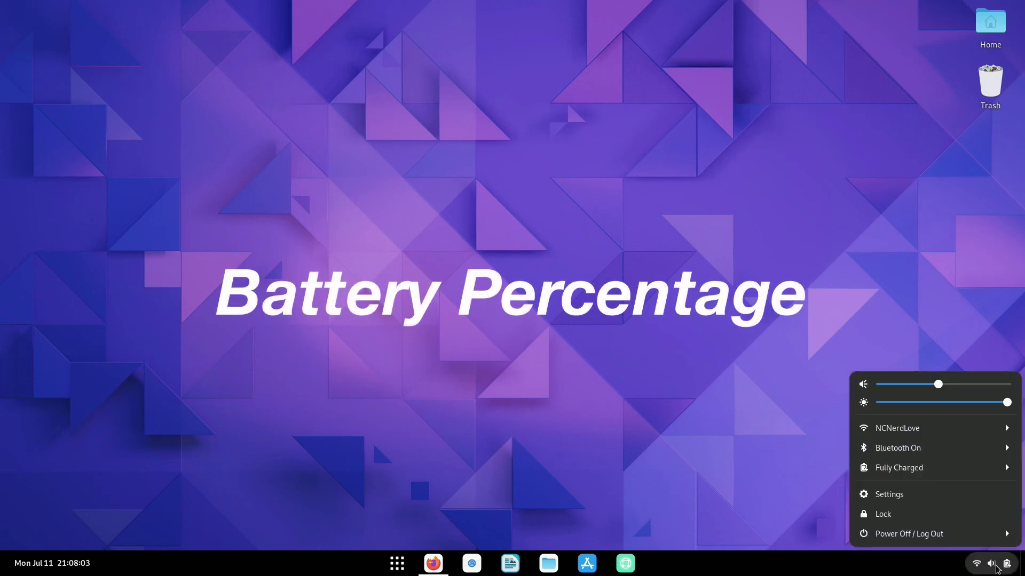
Turn on Show Battery Percentage on the Settings Power page, then close Settings.
{"action": "left_click", "coordinate": [889, 495]}
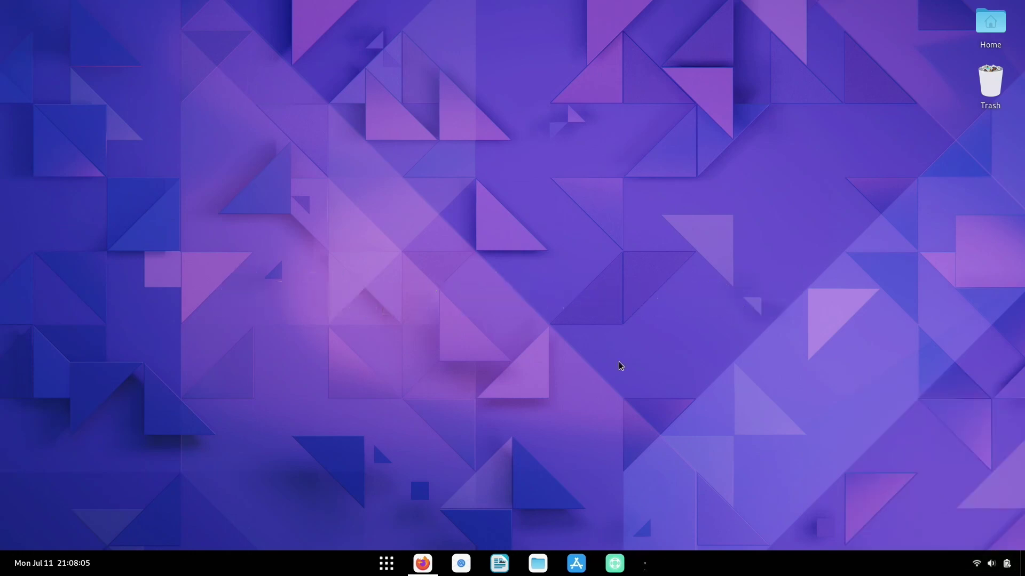
{"action": "scroll", "coordinate": [123, 174], "scroll_direction": "down", "scroll_amount": 2}
{"action": "scroll", "coordinate": [123, 173], "scroll_direction": "down", "scroll_amount": 5}
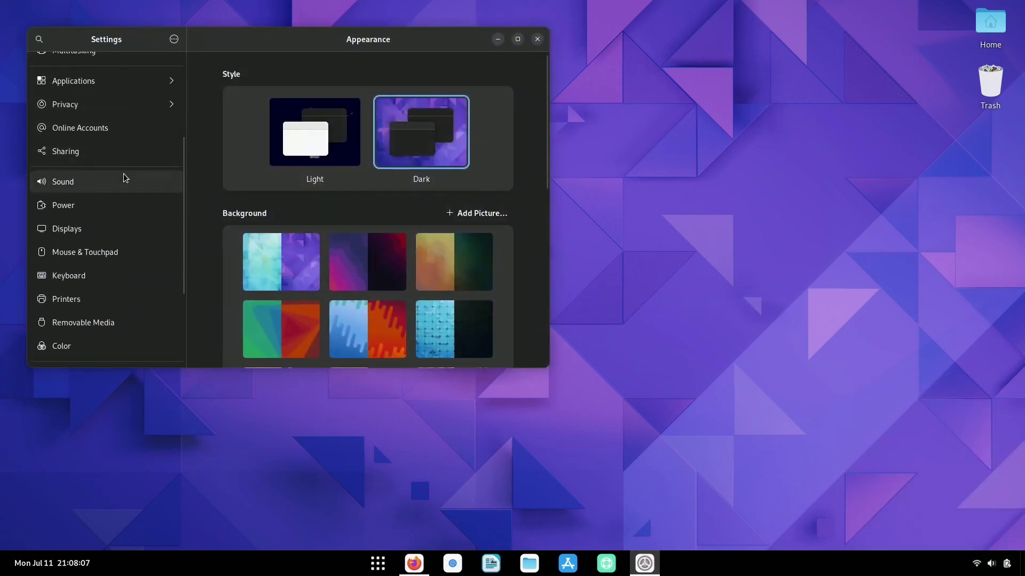
{"action": "left_click", "coordinate": [92, 170]}
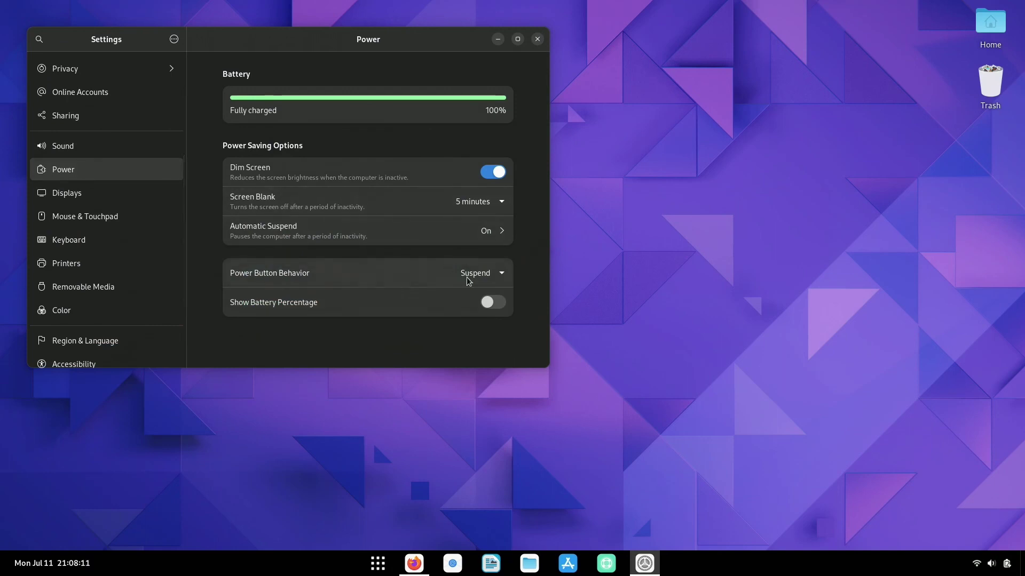
{"action": "left_click", "coordinate": [489, 303]}
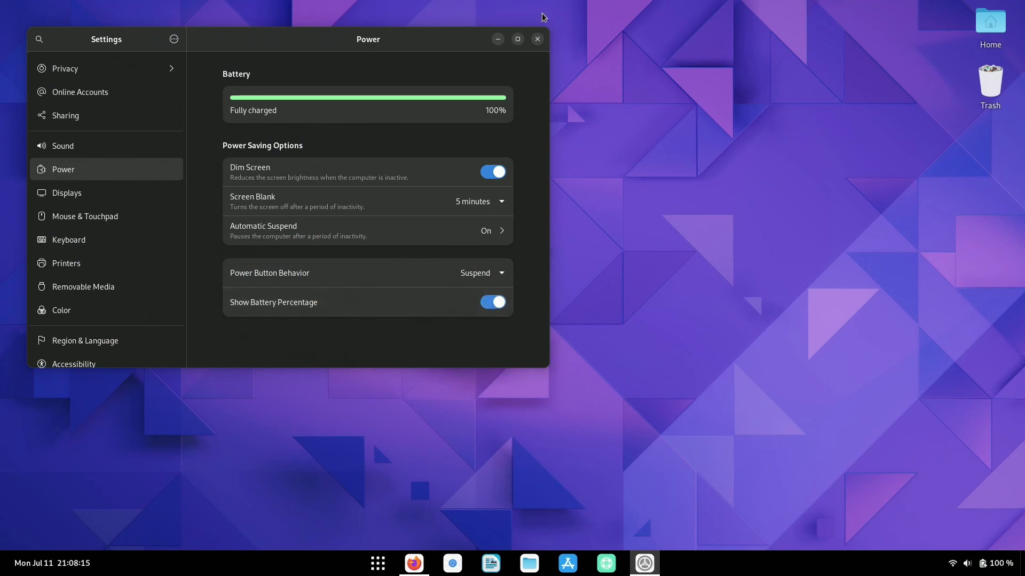
{"action": "left_click", "coordinate": [537, 39]}
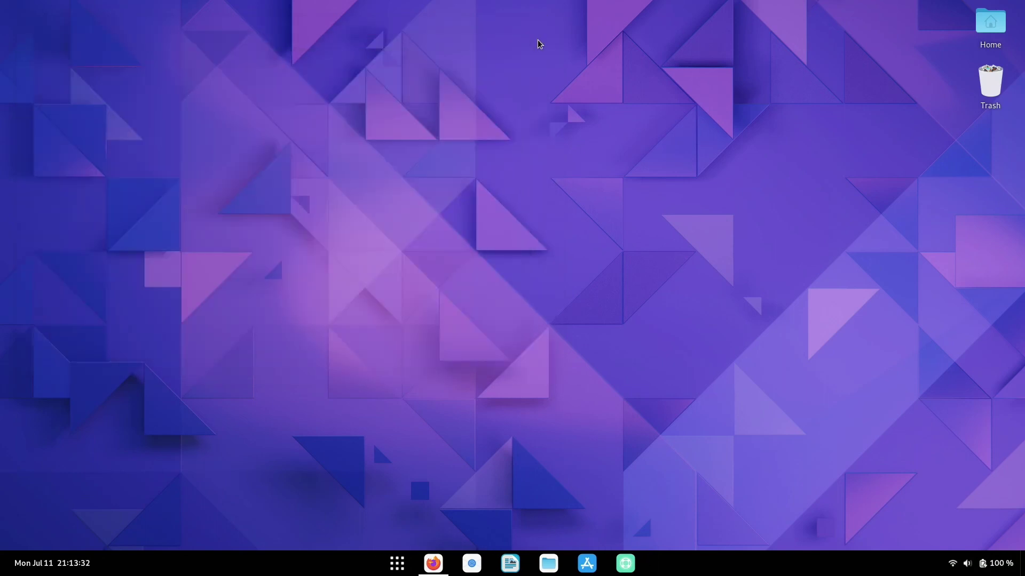